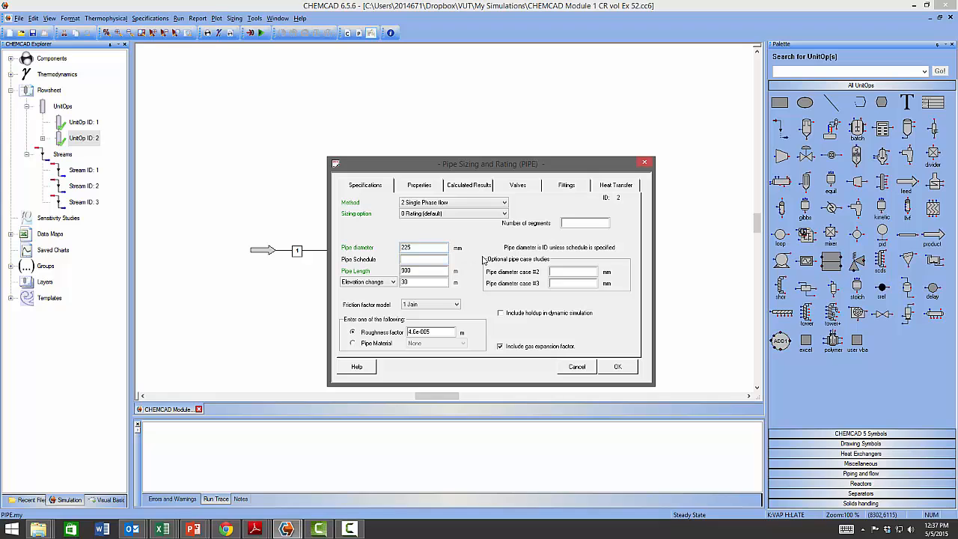
- Open the Pipe Simulator help from the pipe diameter fields and read the pipe schedules section
click(421, 247)
click(409, 260)
key(F1)
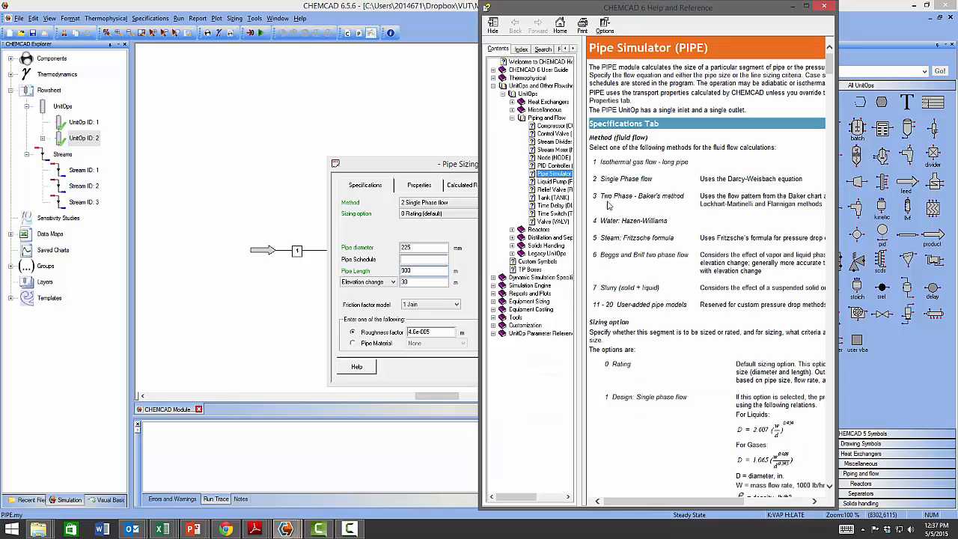
drag(831, 63, 852, 462)
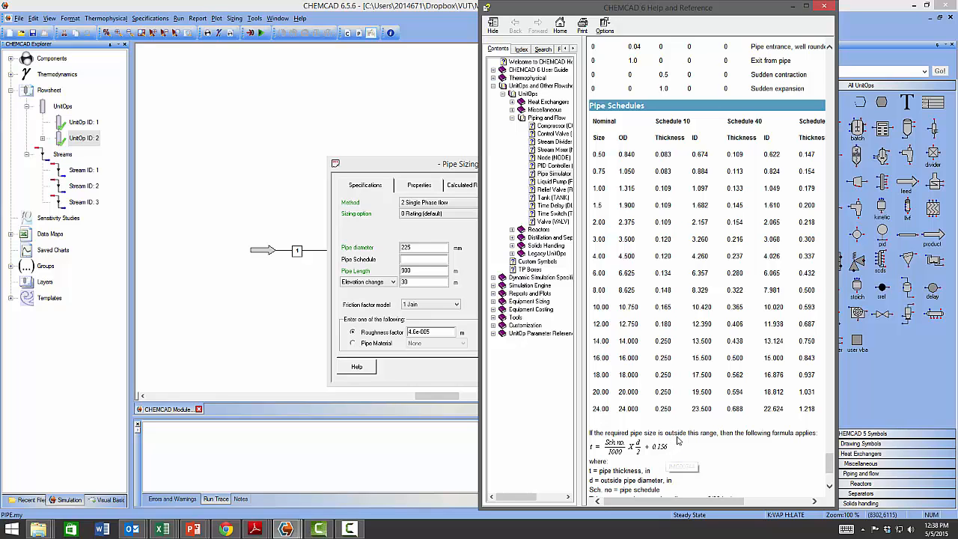
scroll(730, 284, down, 3)
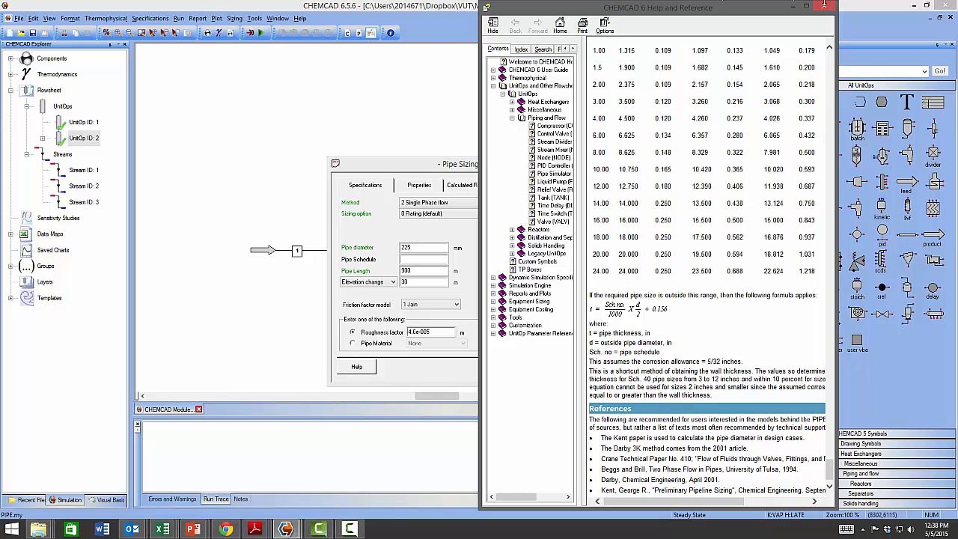
click(824, 6)
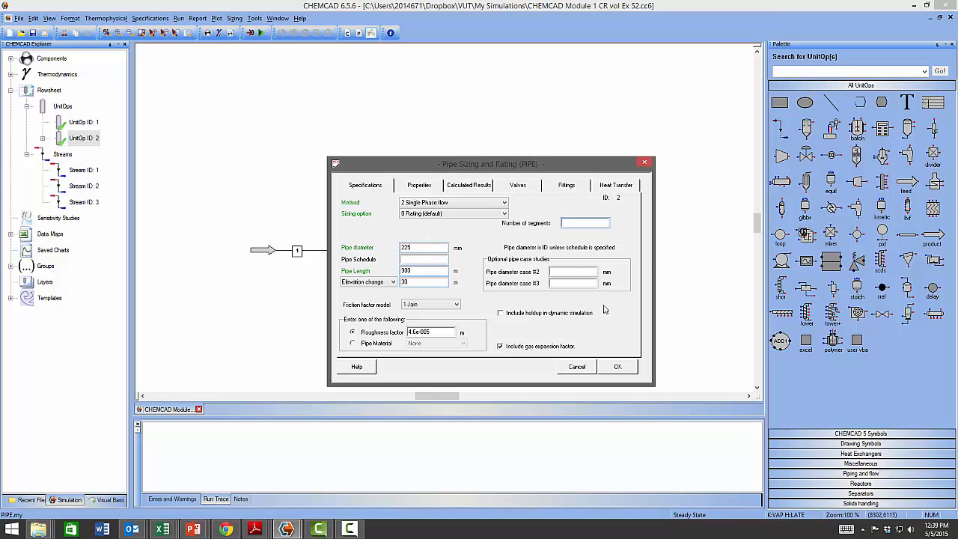
- Switch the pipe to user-specified properties instead of CHEMCAD's calculated values
click(567, 272)
click(568, 271)
click(425, 185)
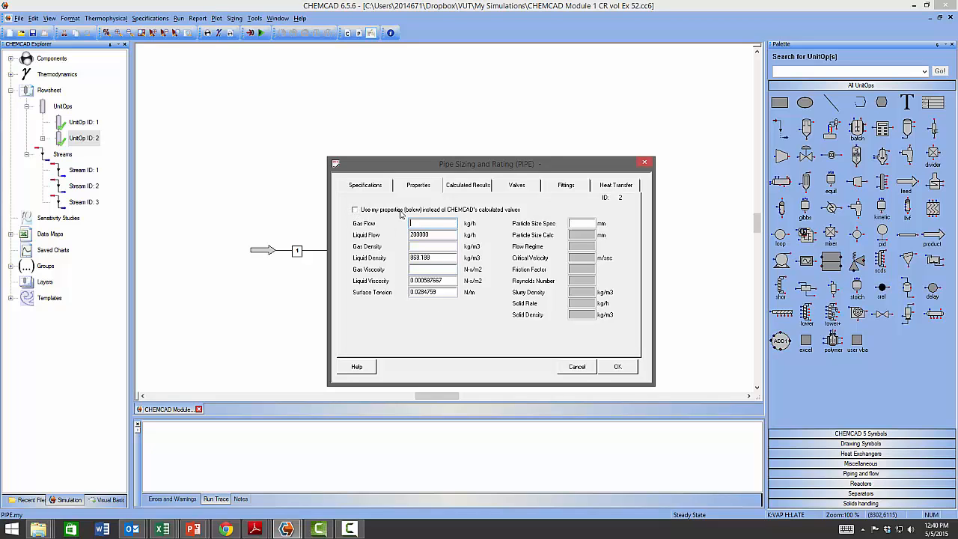
click(355, 211)
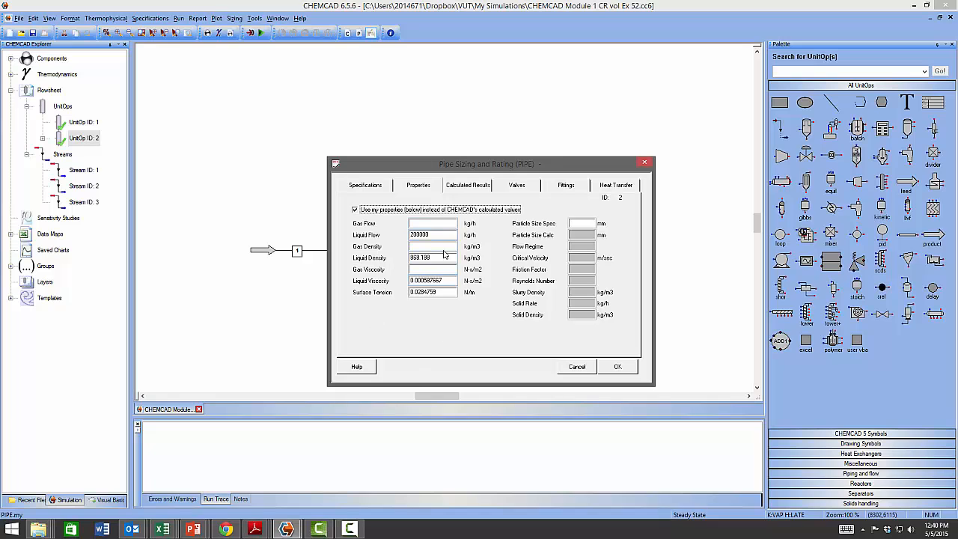
- Review the pipe's Calculated Results, Valves and Fittings tabs
click(483, 187)
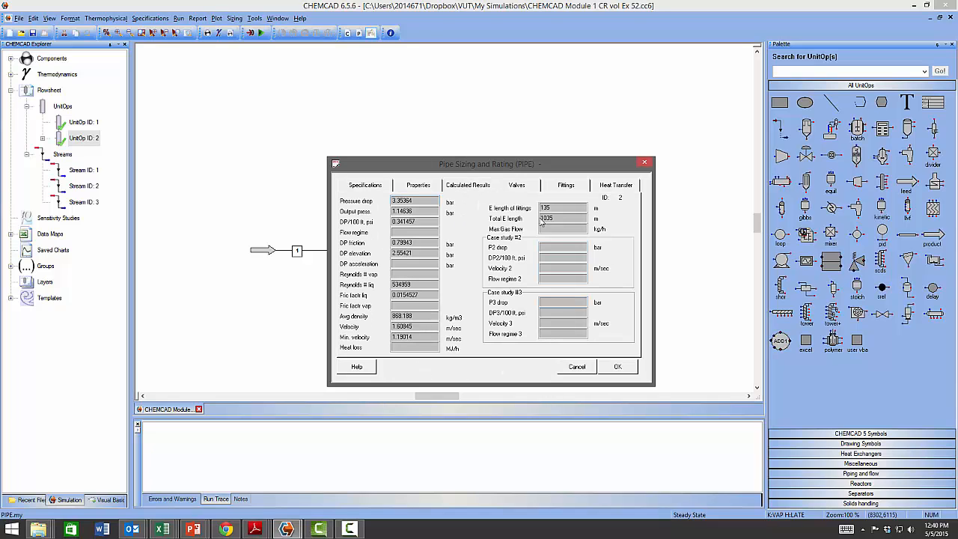
click(519, 186)
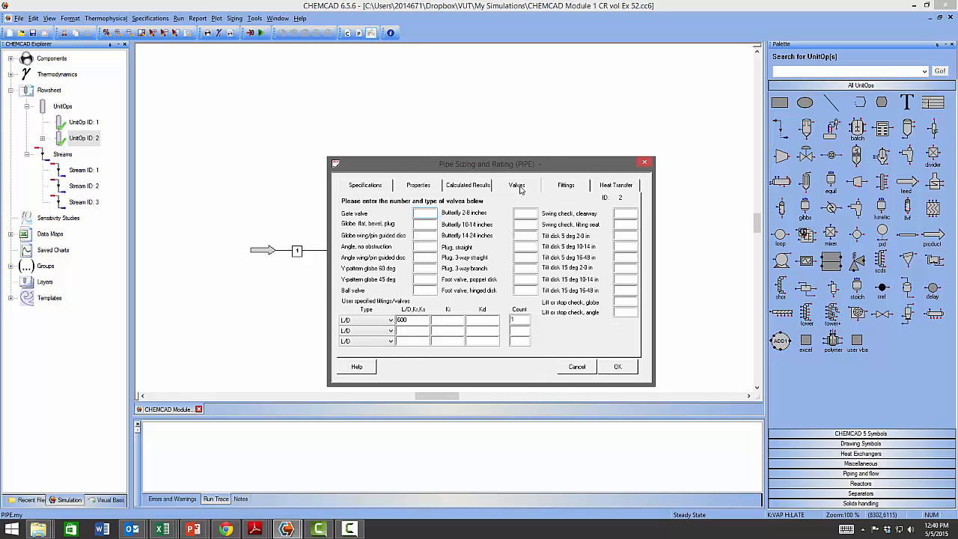
click(566, 187)
click(568, 189)
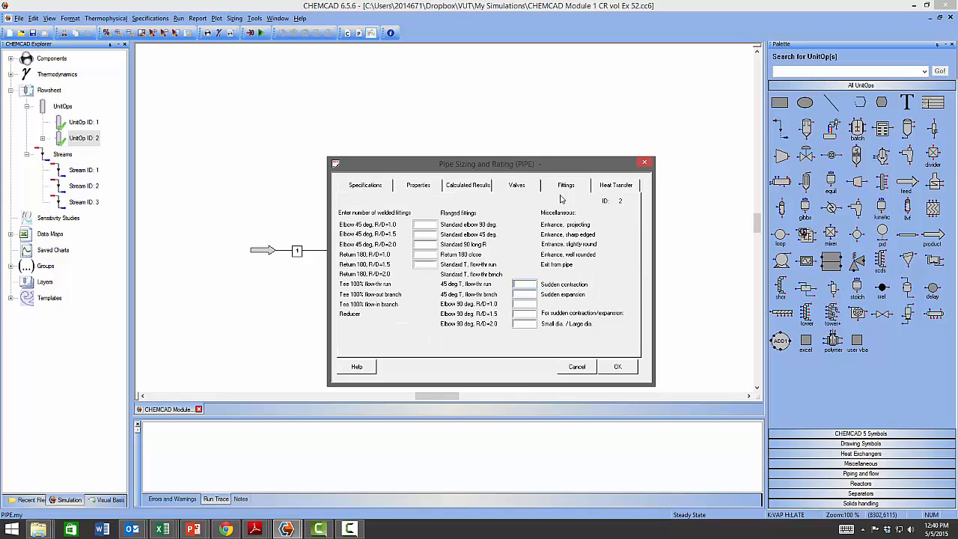
click(524, 188)
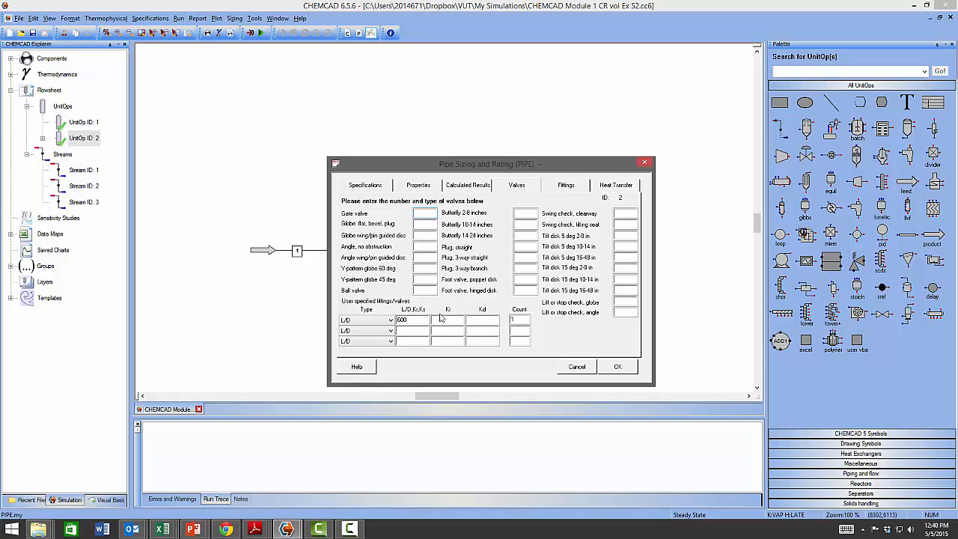
- Open the pipe help and read the valves and fittings section and the equivalent length coefficients table
key(F1)
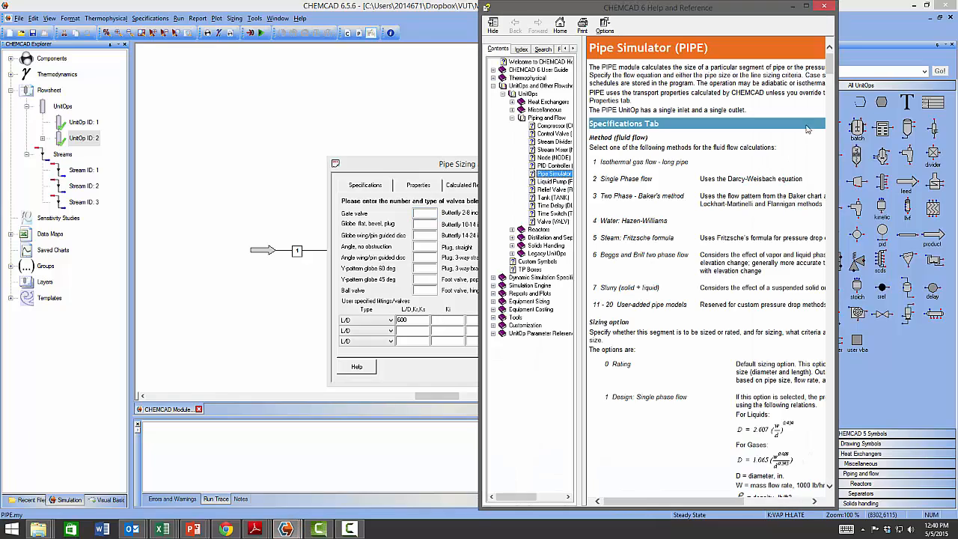
drag(833, 71, 833, 178)
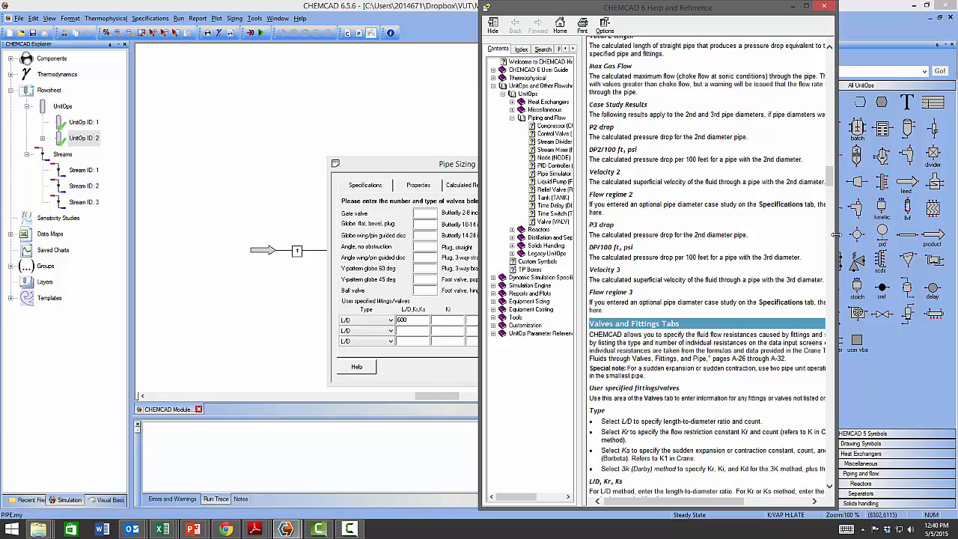
drag(841, 237, 957, 234)
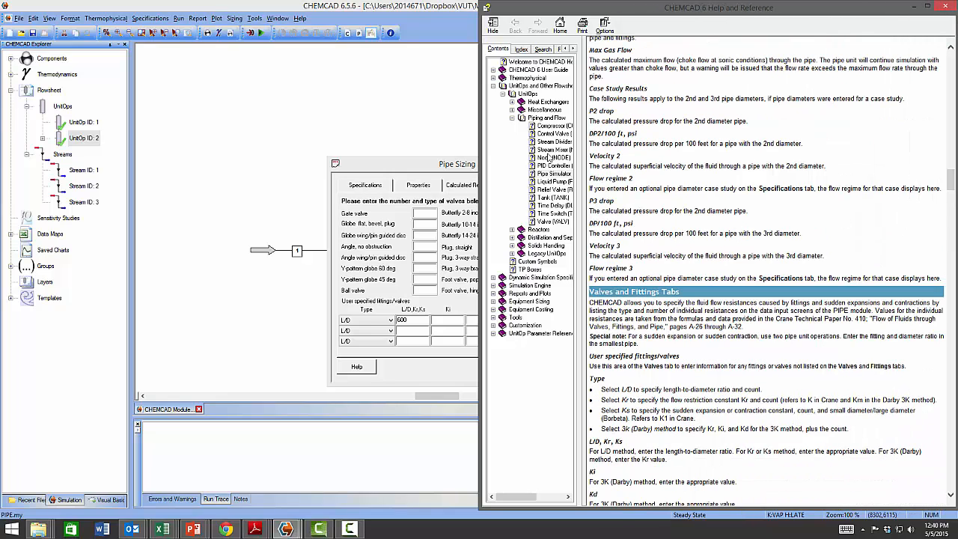
drag(483, 171, 142, 170)
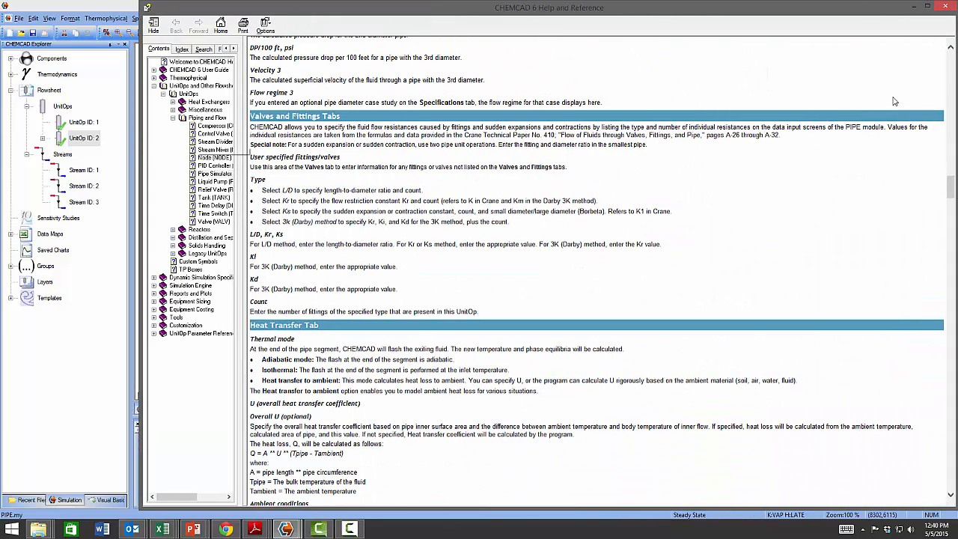
drag(949, 178, 951, 432)
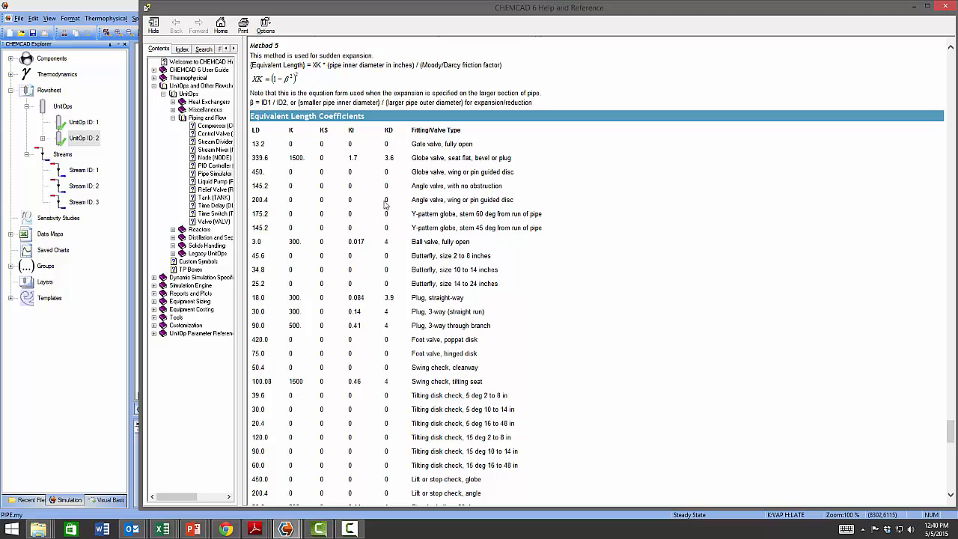
scroll(547, 344, down, 3)
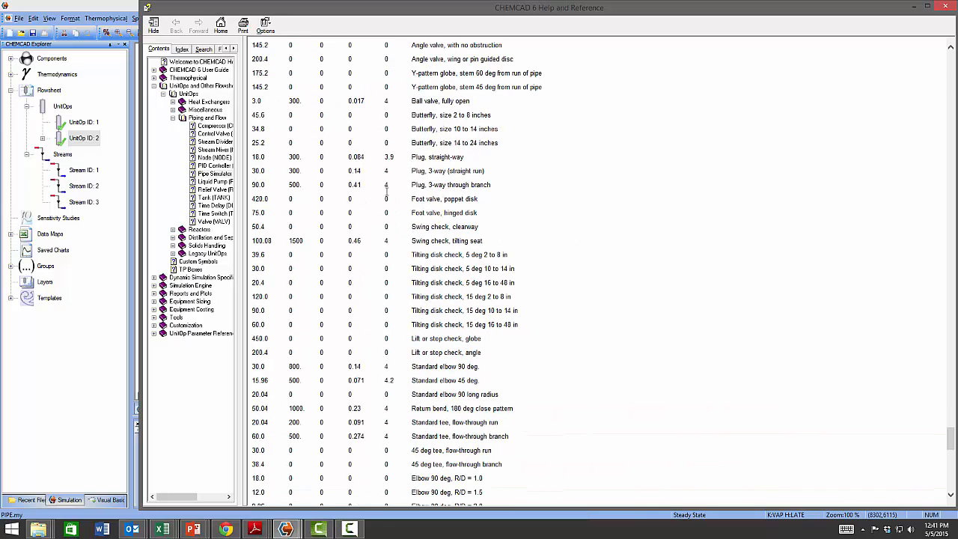
scroll(450, 323, down, 5)
scroll(330, 328, down, 5)
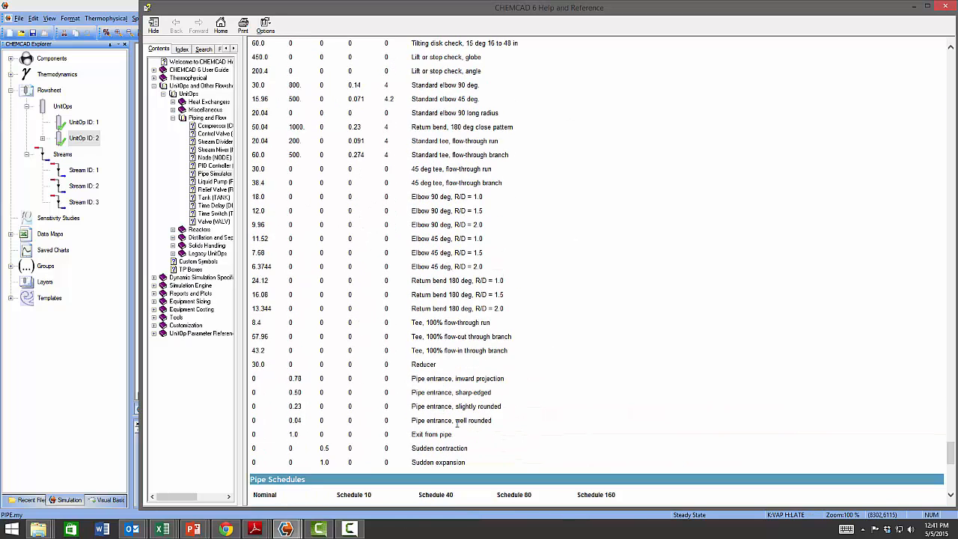
scroll(725, 279, up, 13)
scroll(726, 282, up, 1)
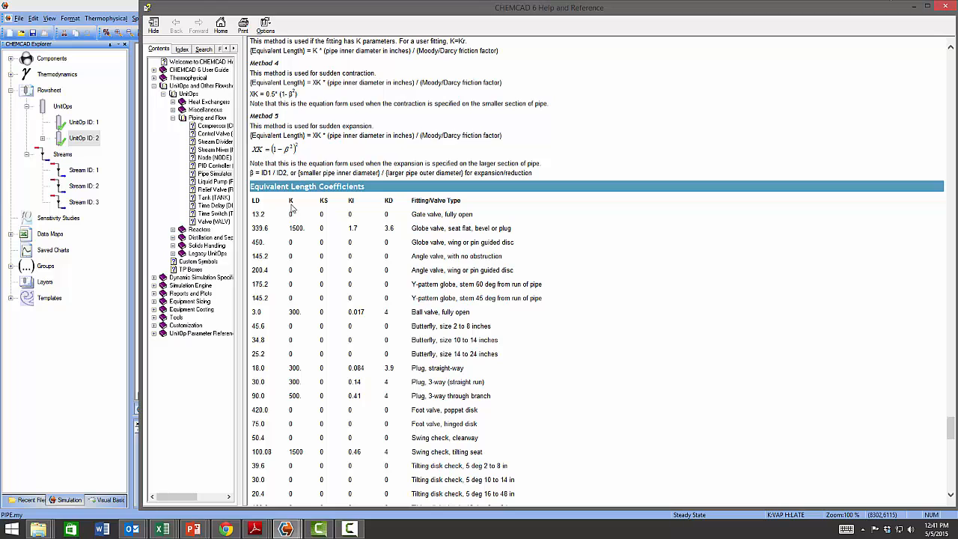
click(919, 8)
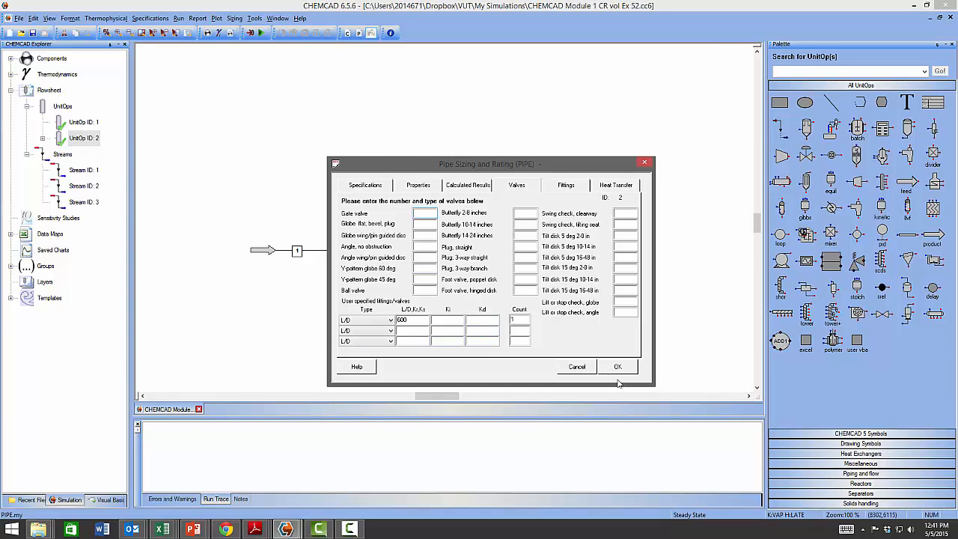
- Set the pipe's user liquid density to 900 kg/m3 and liquid viscosity to 0.00062 N-s/m2
key(alt+Tab)
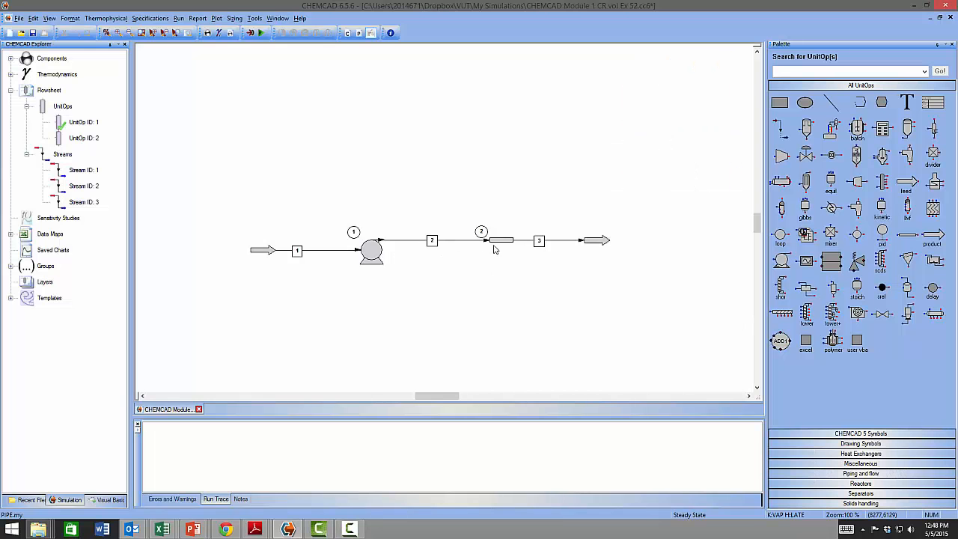
double_click(498, 241)
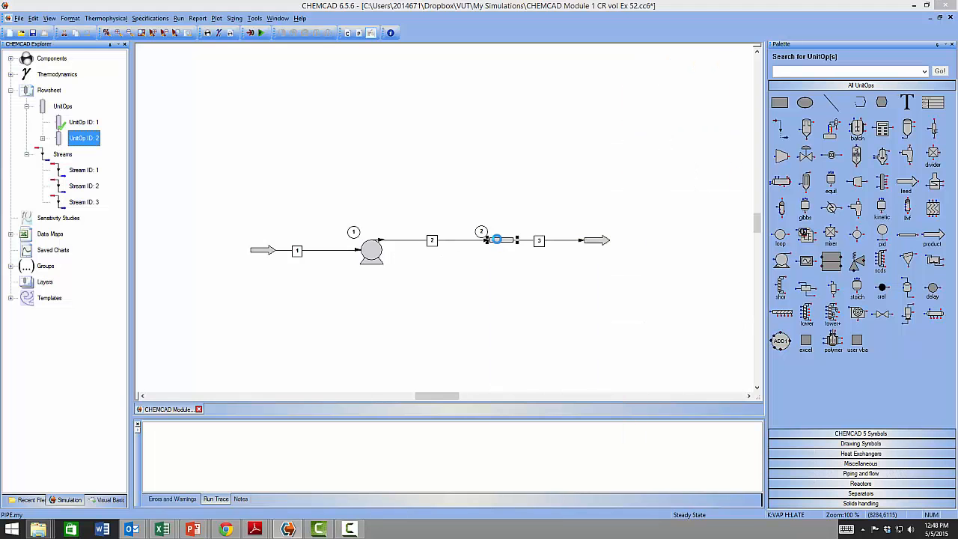
click(420, 185)
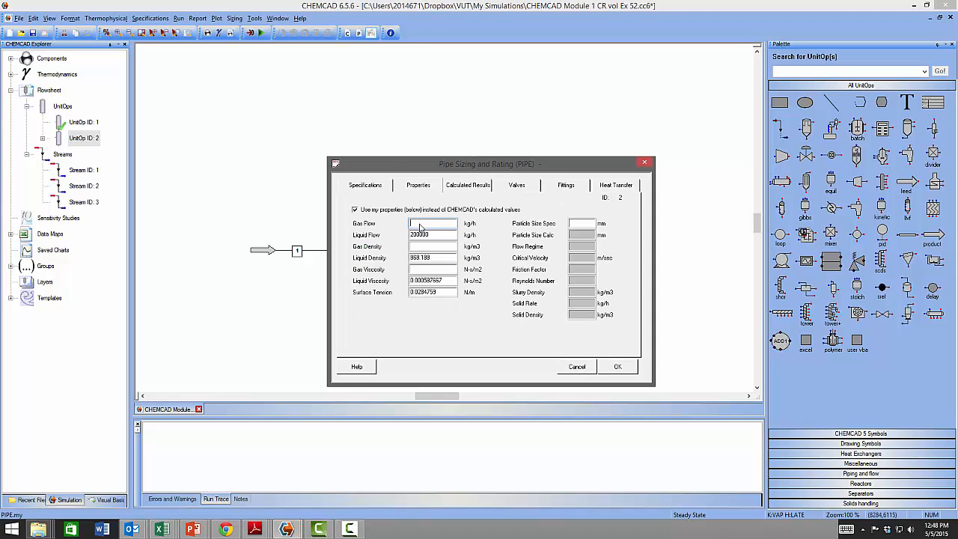
drag(432, 258, 398, 258)
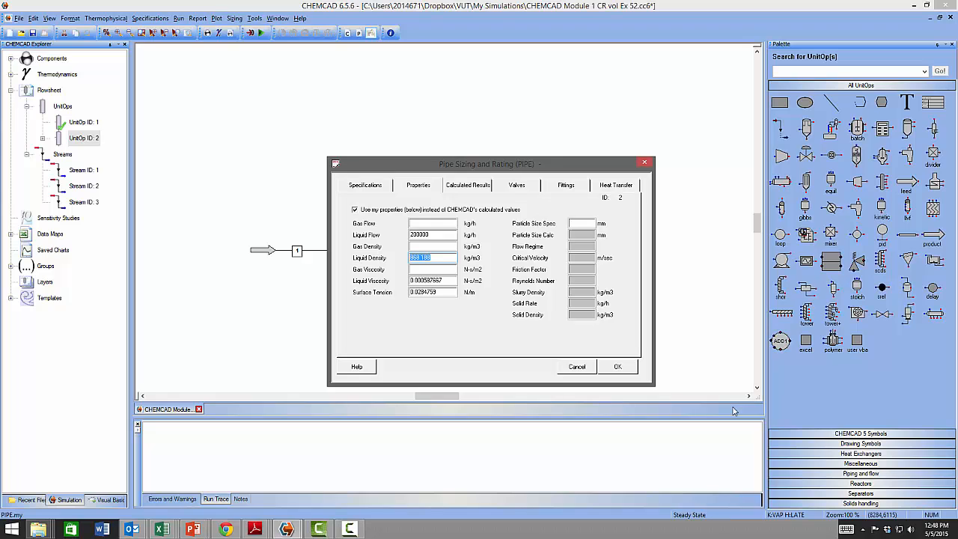
text(900)
drag(443, 281, 426, 281)
key(BackSpace)
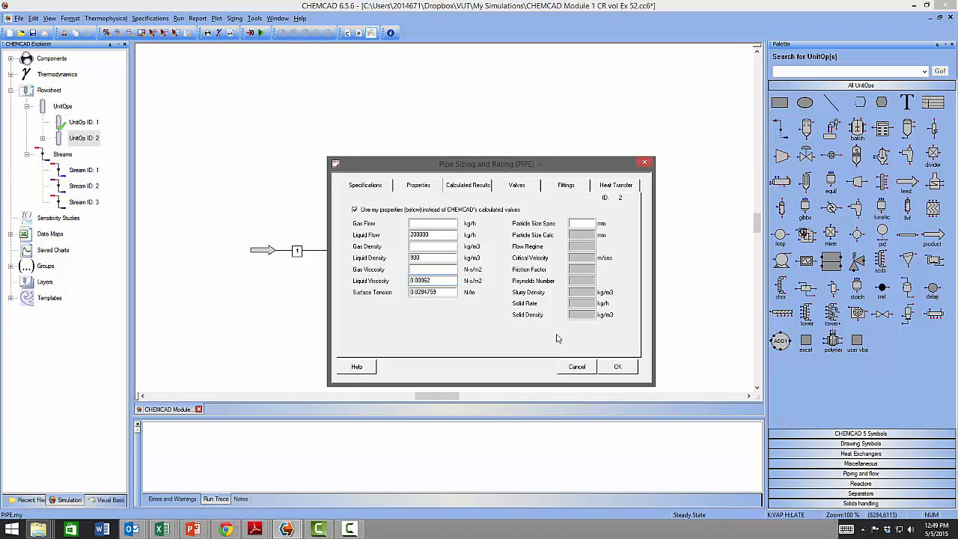
click(620, 368)
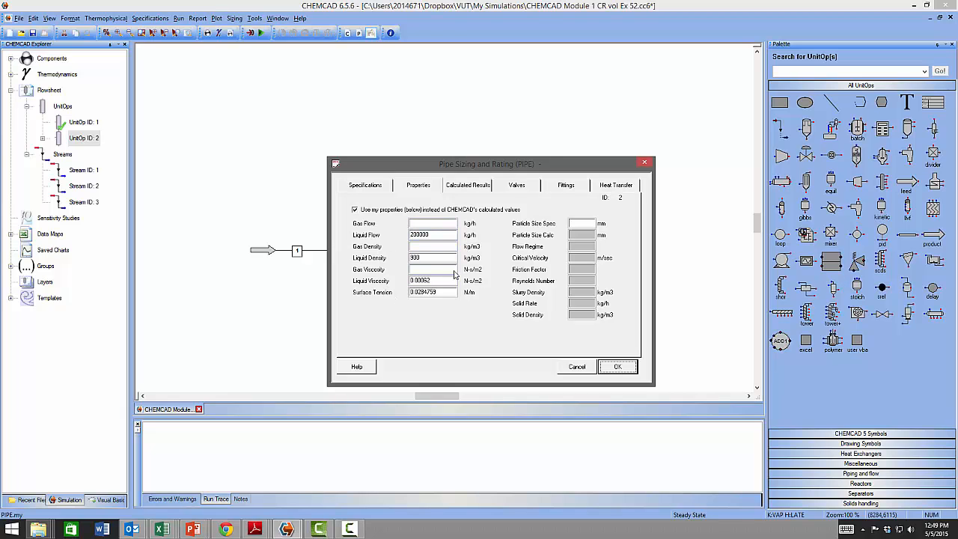
click(615, 367)
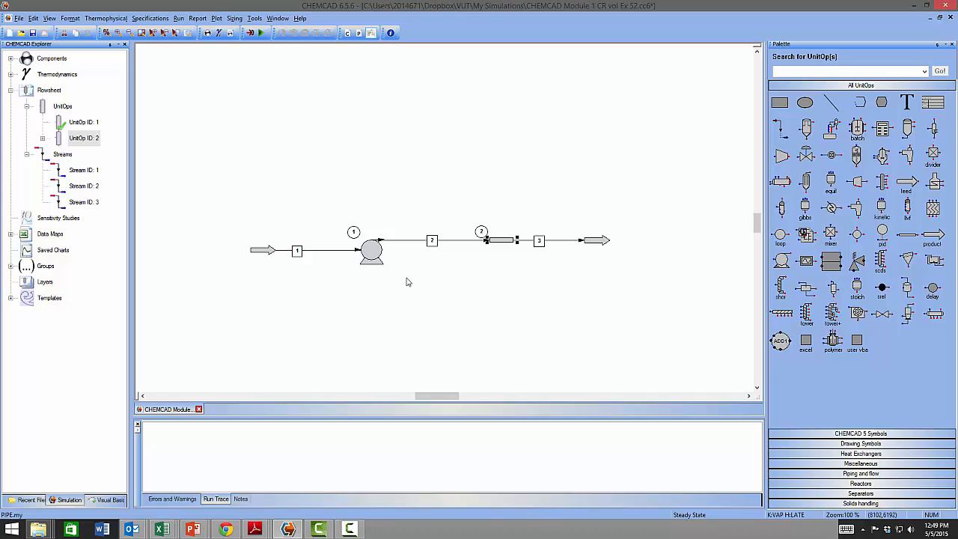
- Inspect the pump specifications and the outlet stream 3 conditions
click(495, 284)
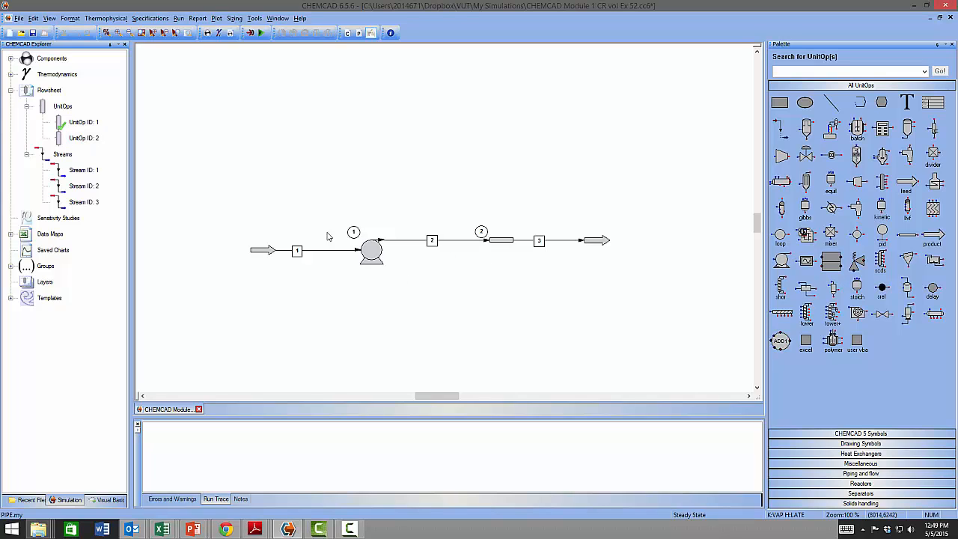
double_click(371, 251)
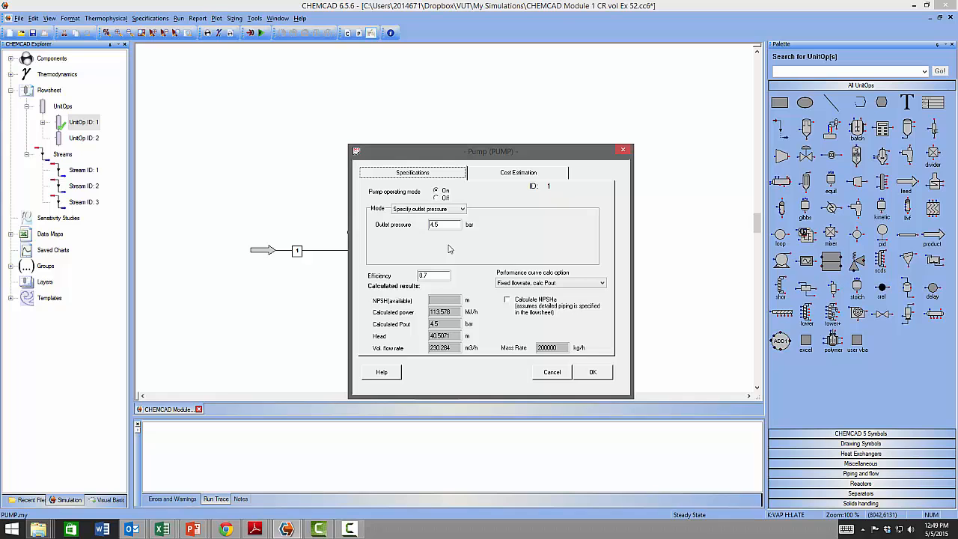
click(625, 151)
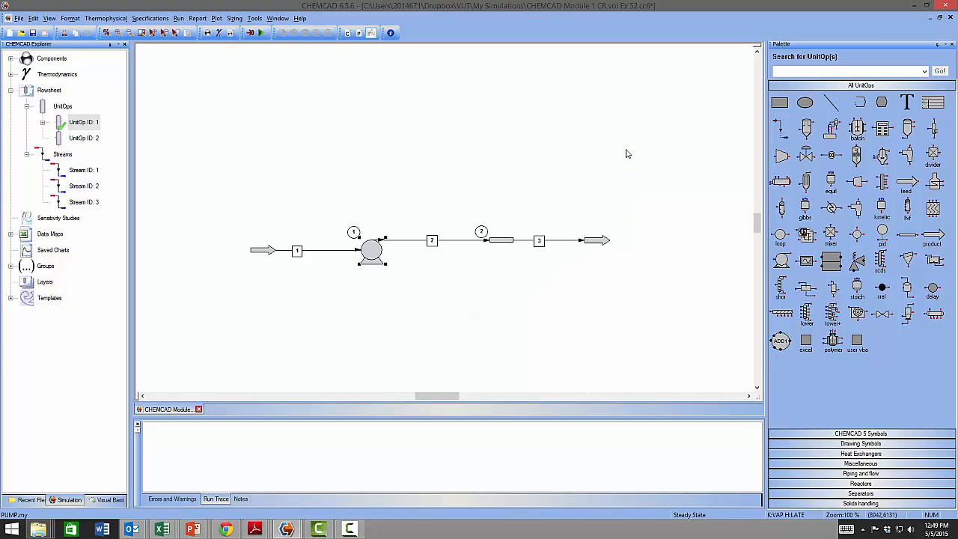
double_click(577, 240)
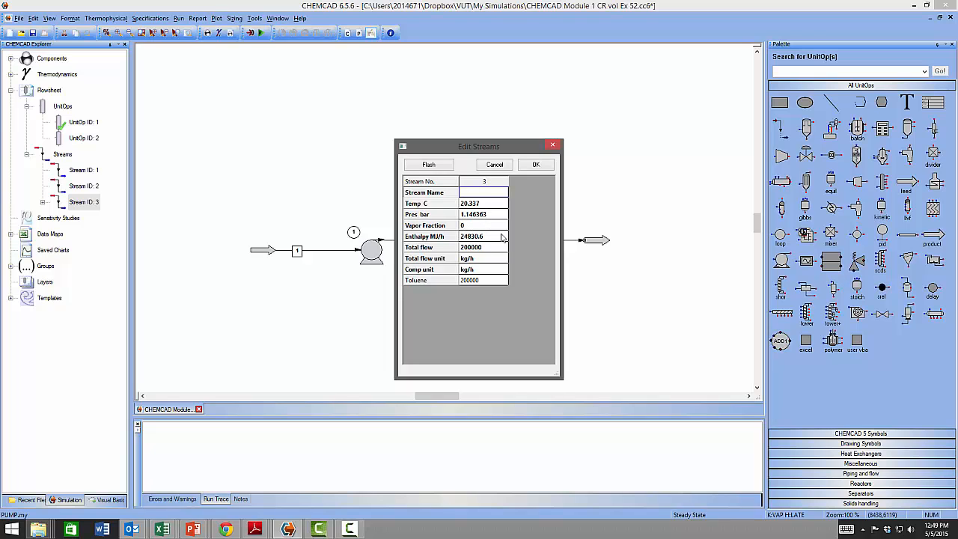
click(554, 145)
double_click(372, 250)
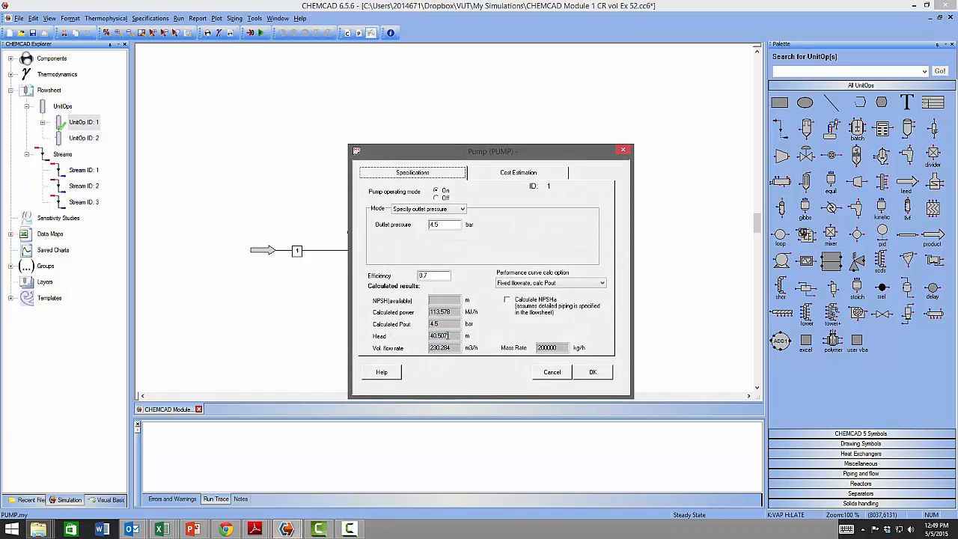
click(592, 372)
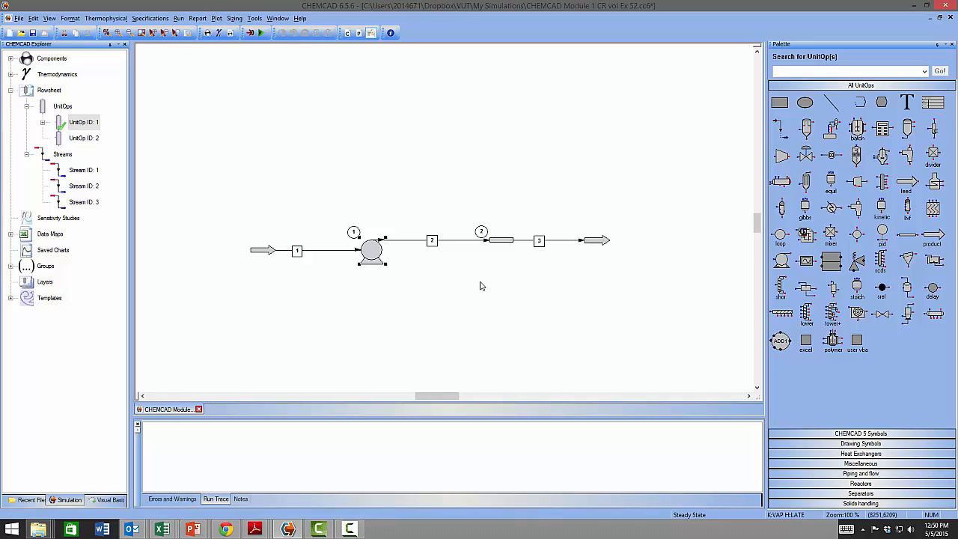
click(551, 158)
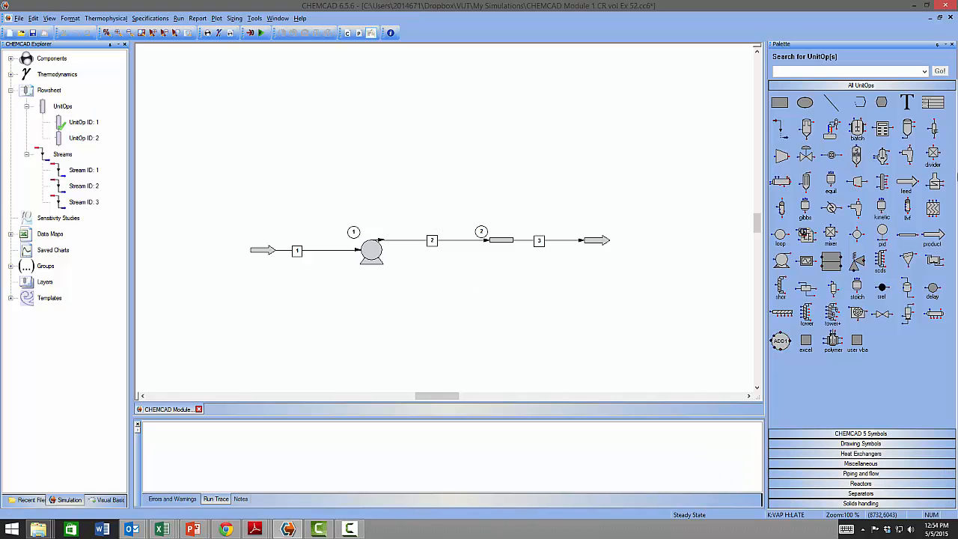
- Place a Controller unit on the flowsheet just below outlet stream 3
mouse_move(483, 234)
mouse_move(407, 244)
mouse_move(541, 247)
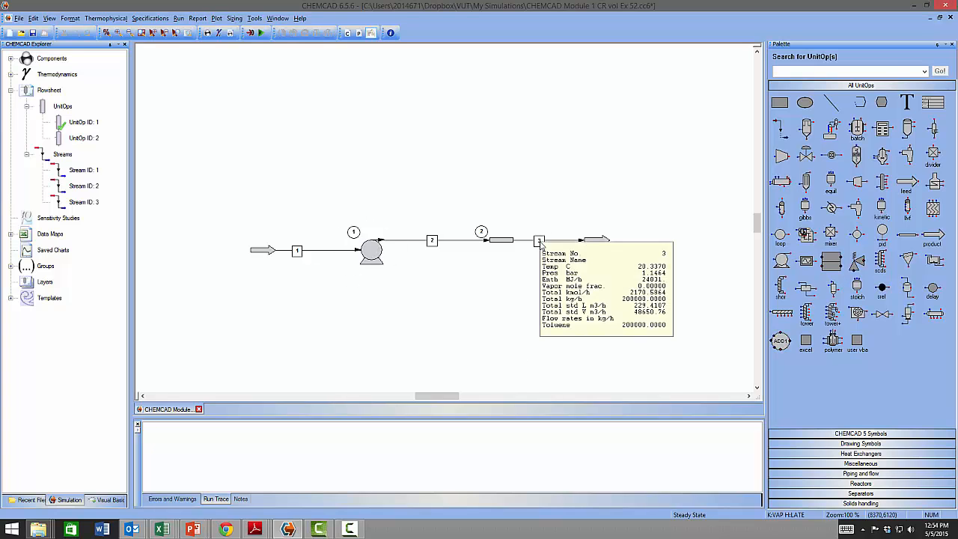
click(832, 159)
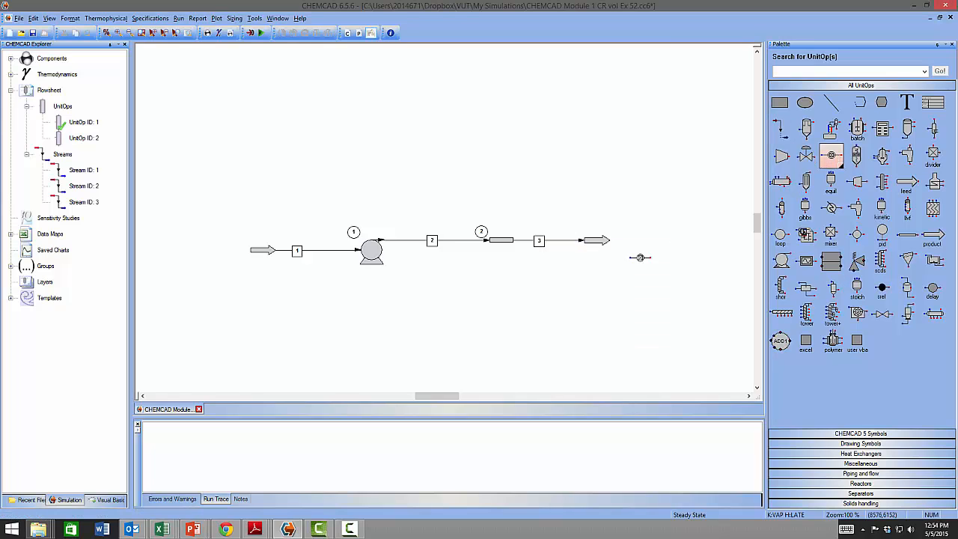
click(543, 268)
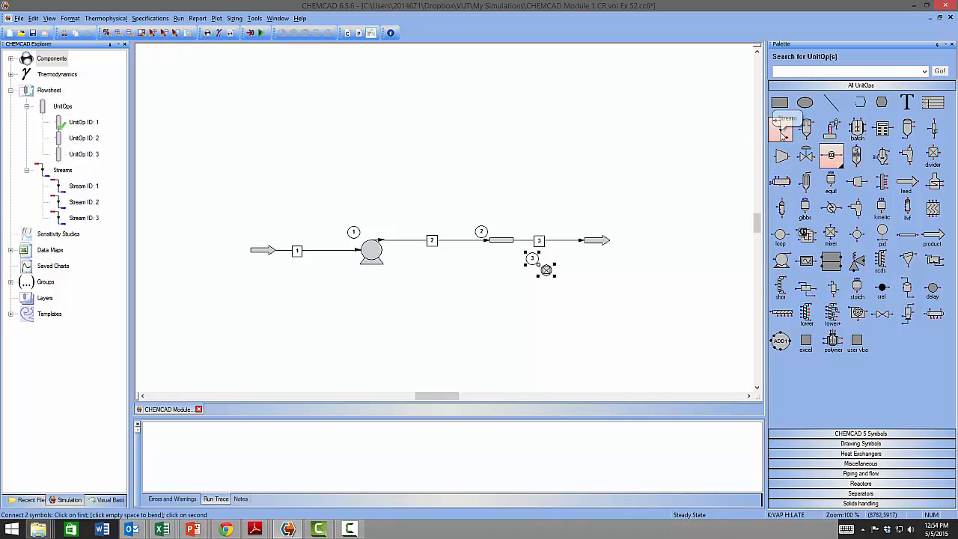
- Reroute outlet stream 3 so it ends at the controller, placing the controller inline on the outlet line
right_click(607, 254)
click(562, 242)
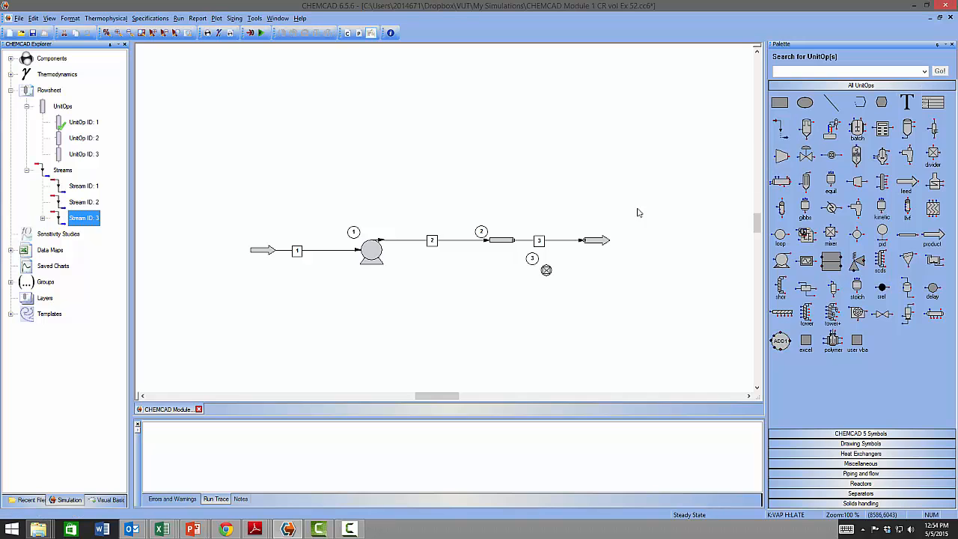
right_click(588, 241)
click(631, 328)
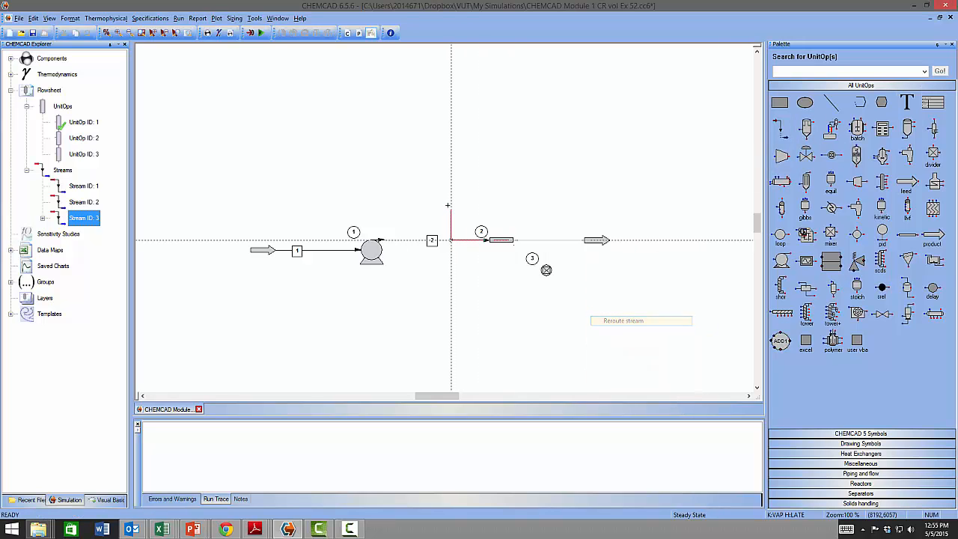
click(547, 269)
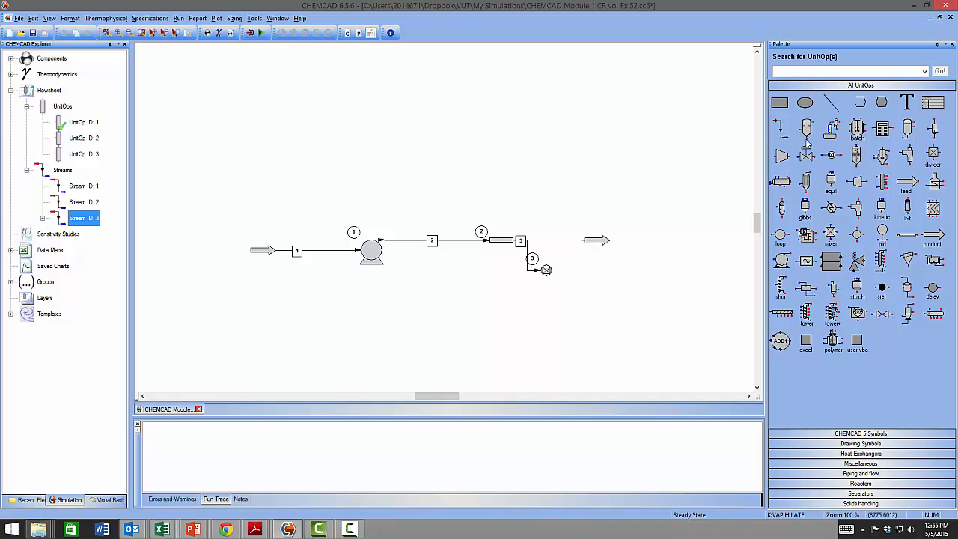
click(551, 269)
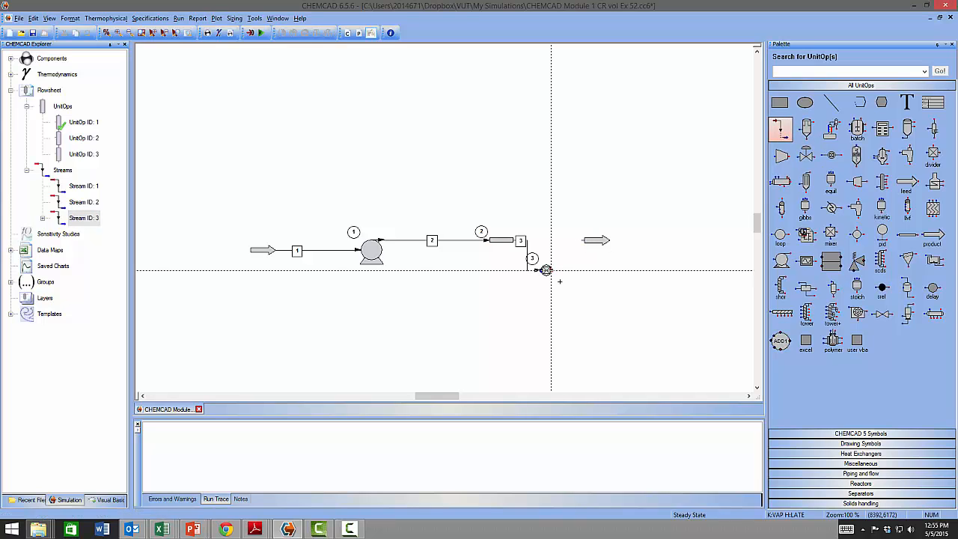
click(547, 269)
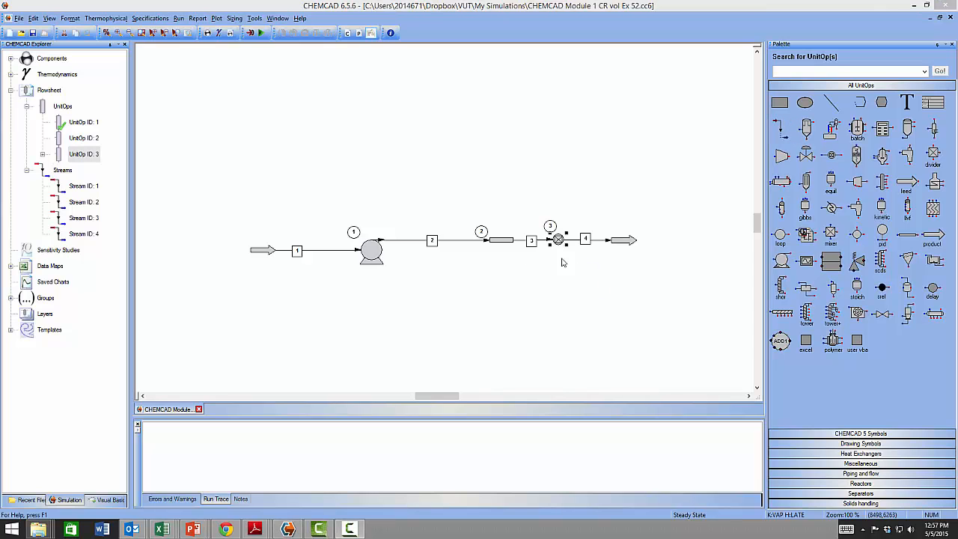
- Open the controller's settings and set its mode to Feed-backward
double_click(559, 239)
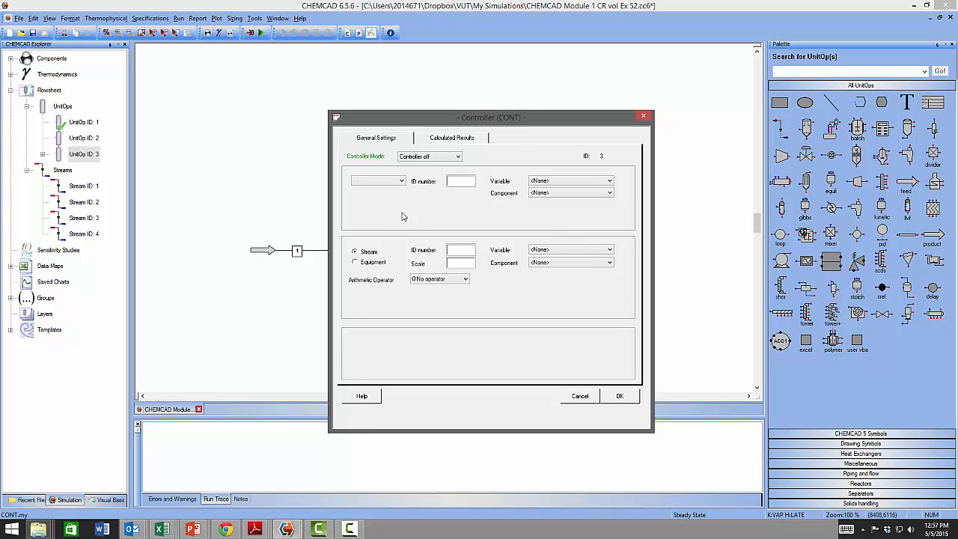
click(428, 157)
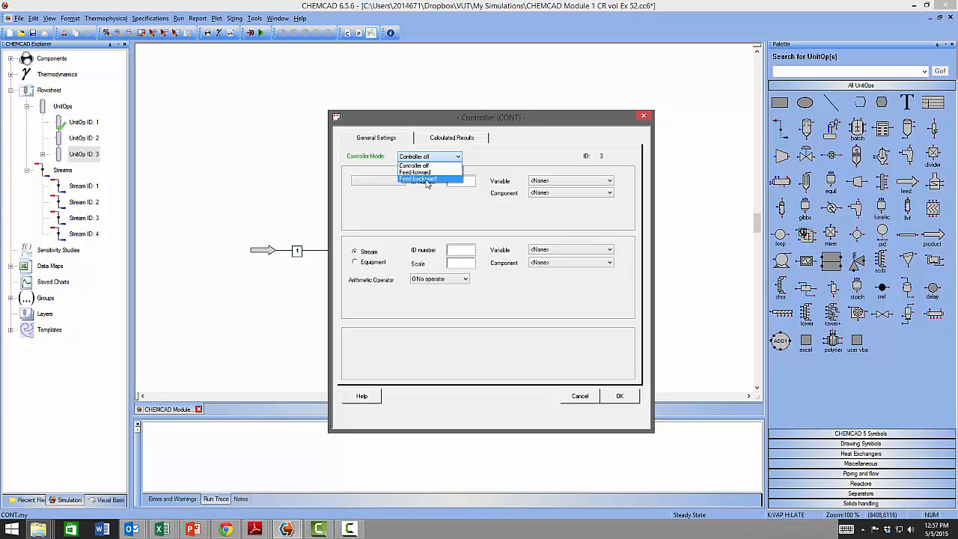
click(427, 181)
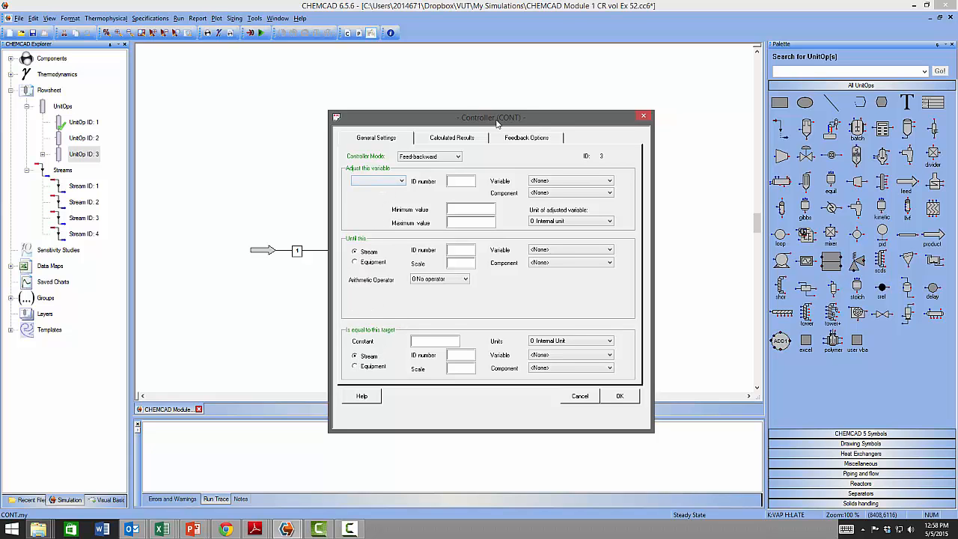
- Set the controller to adjust the output pressure of UnitOp 1
drag(431, 117, 171, 76)
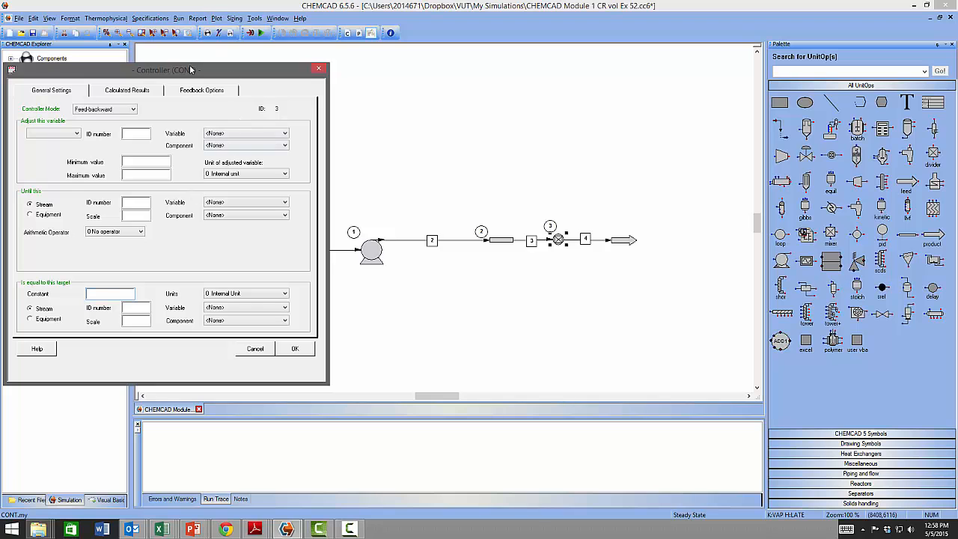
drag(243, 76, 730, 91)
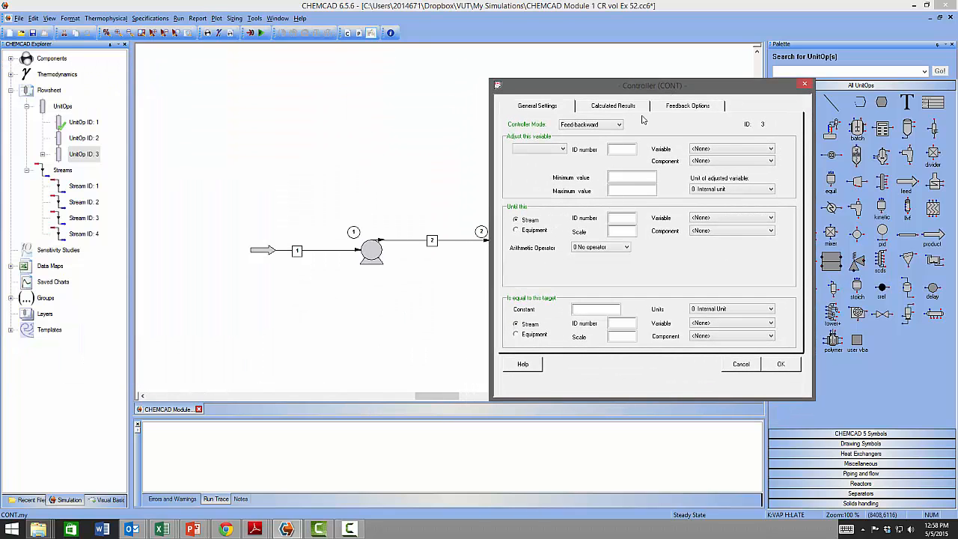
click(554, 151)
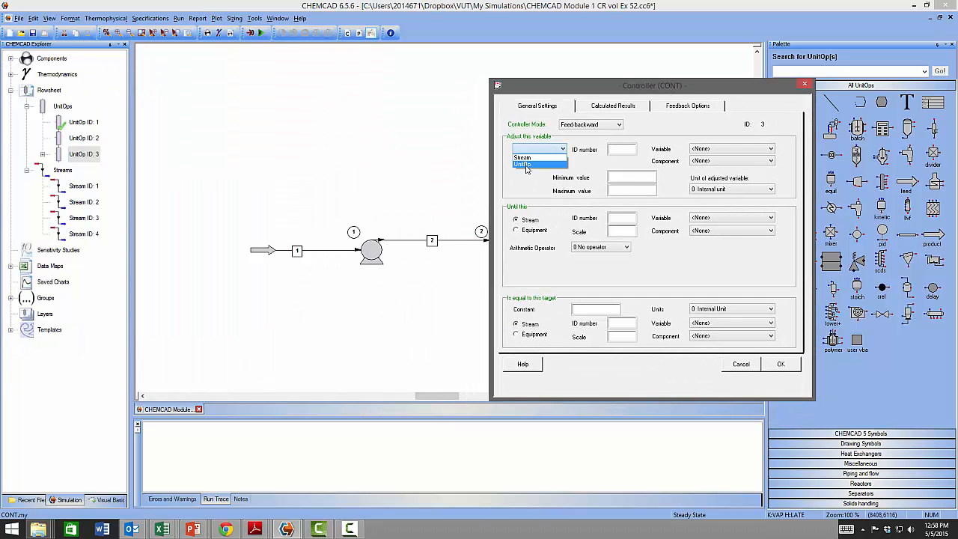
click(527, 165)
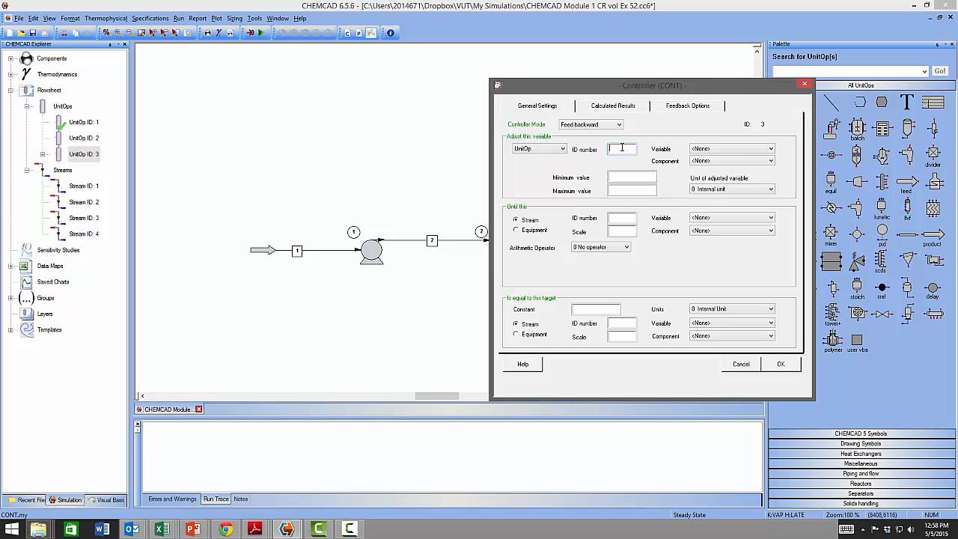
click(702, 150)
click(711, 168)
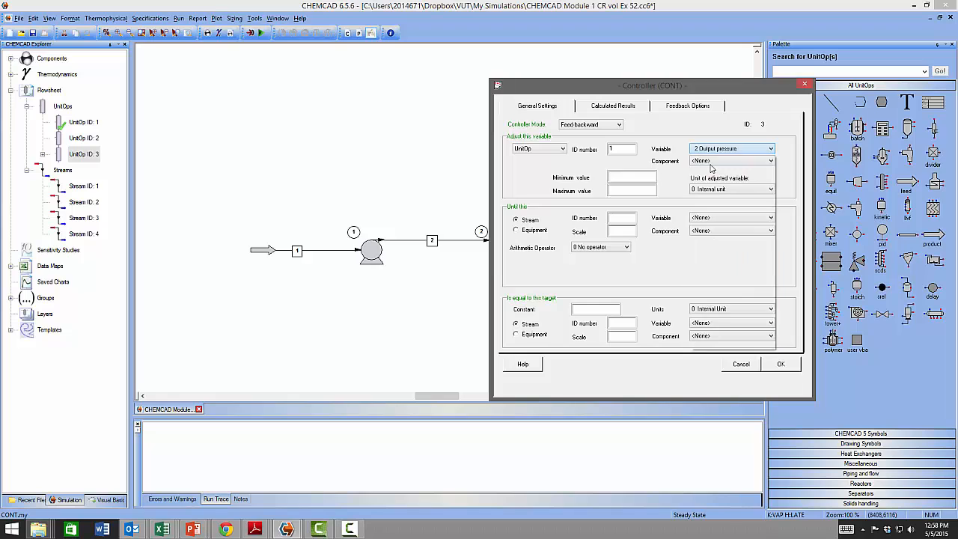
- Set the adjusted variable's limits to a minimum of 1.01325 and a maximum of 5, in Pressure units
click(629, 176)
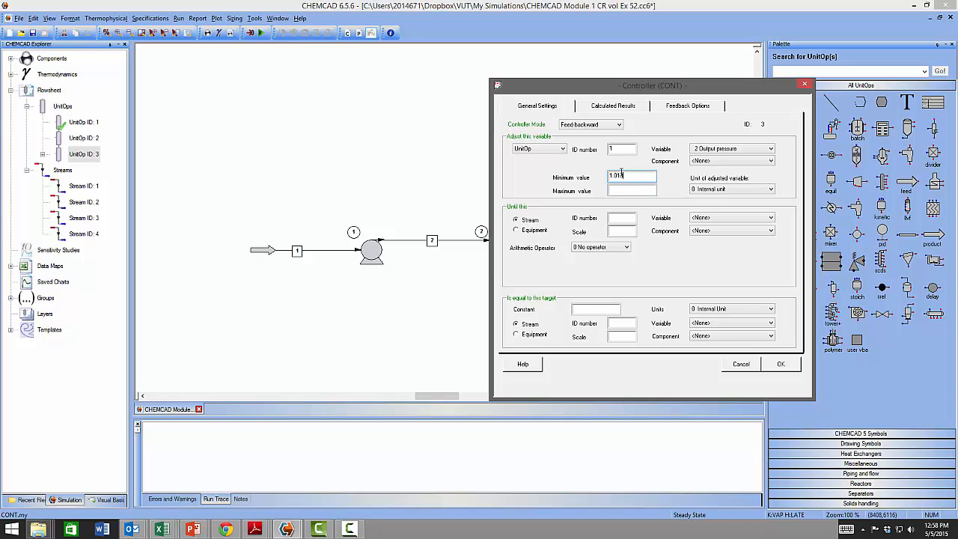
click(617, 191)
click(713, 190)
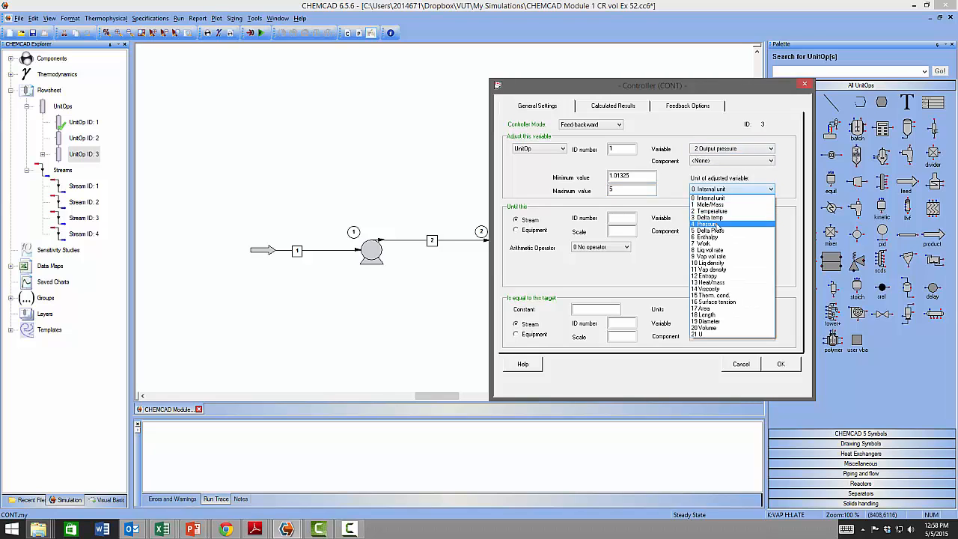
click(717, 225)
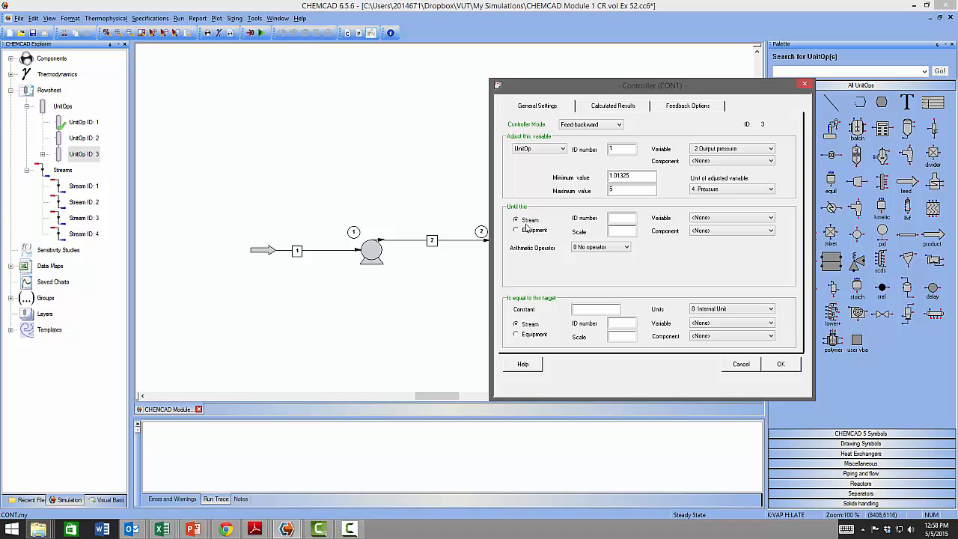
- Set the measured variable to the pressure of stream 3
click(624, 217)
drag(655, 86, 234, 174)
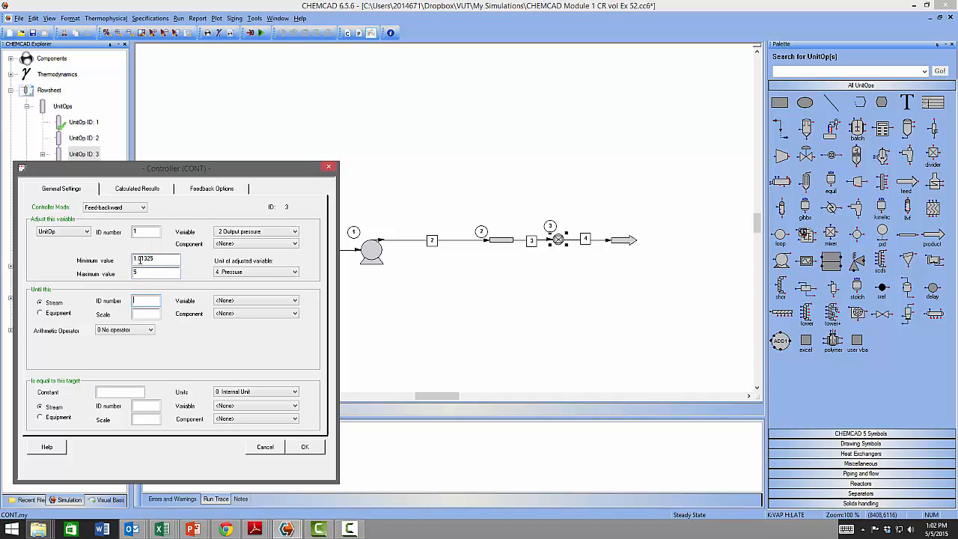
drag(197, 169, 684, 131)
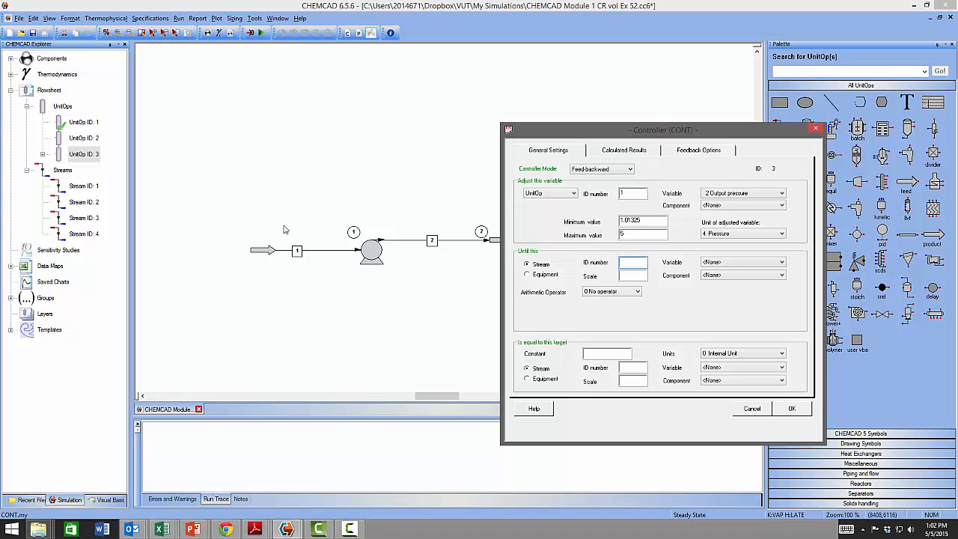
drag(678, 133, 188, 148)
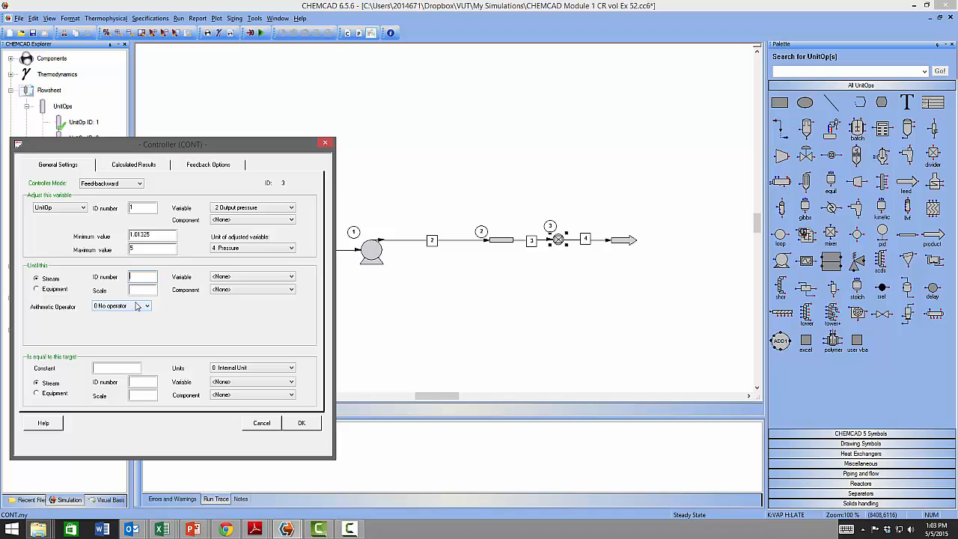
click(36, 277)
text(3)
click(249, 277)
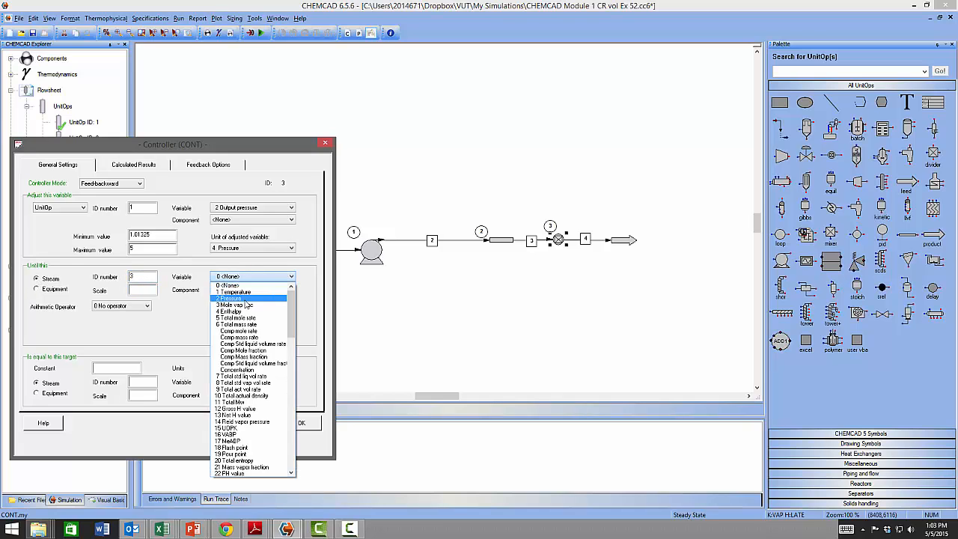
click(246, 299)
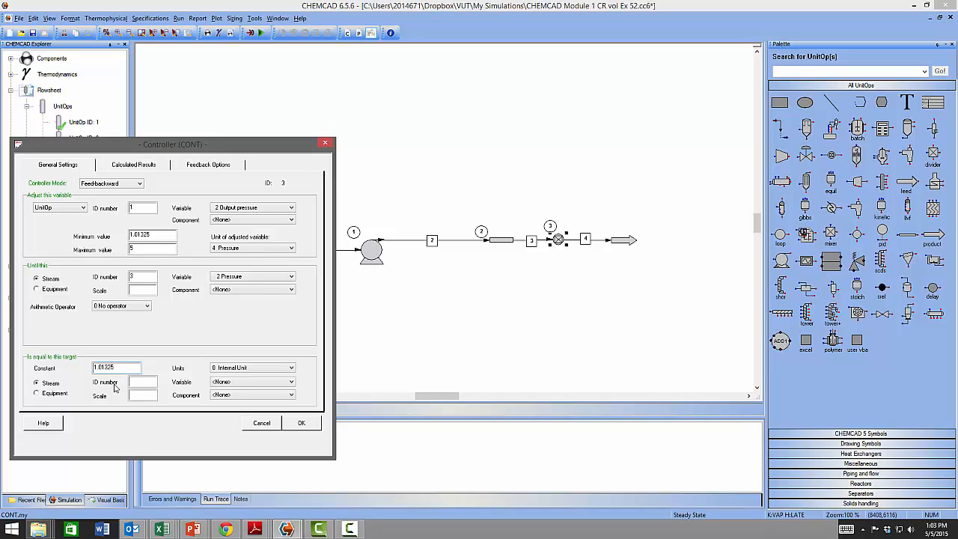
- Set the target constant to 1.01325 with Pressure units and confirm the controller settings
click(261, 369)
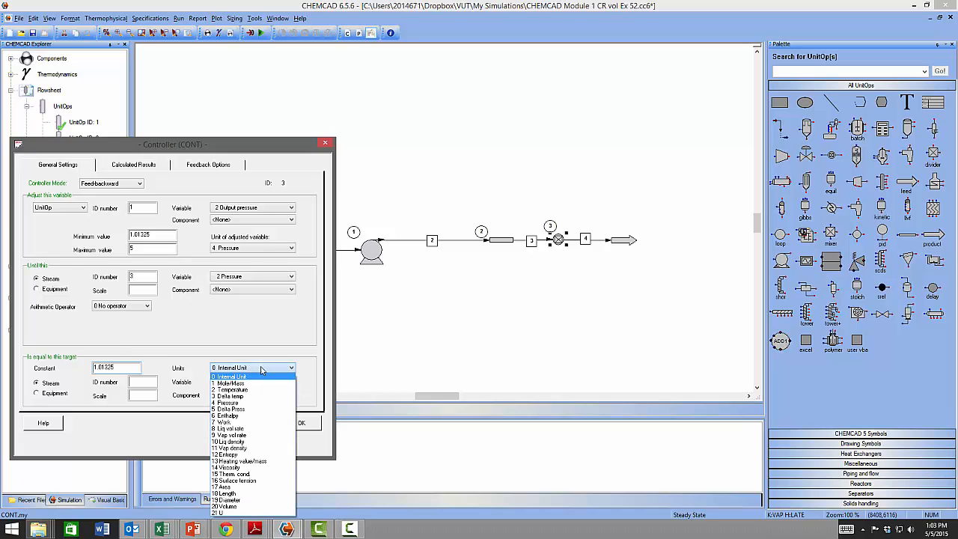
click(245, 405)
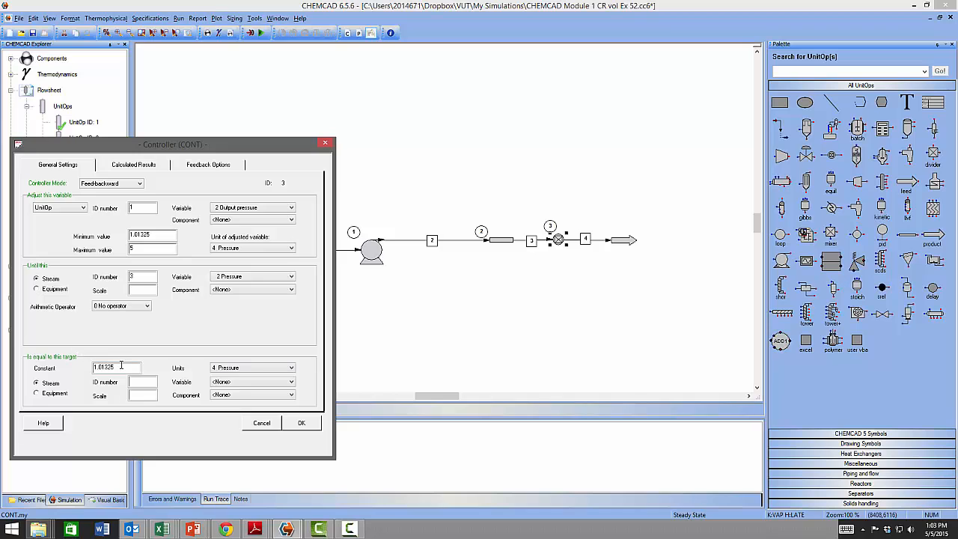
click(301, 423)
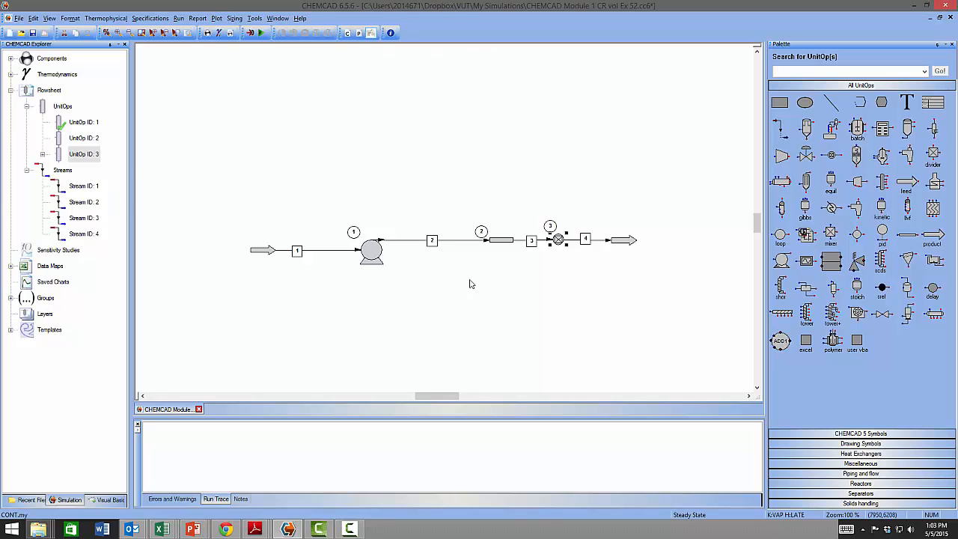
- Inspect the controller's results and the feed stream 1 conditions after the run
click(575, 284)
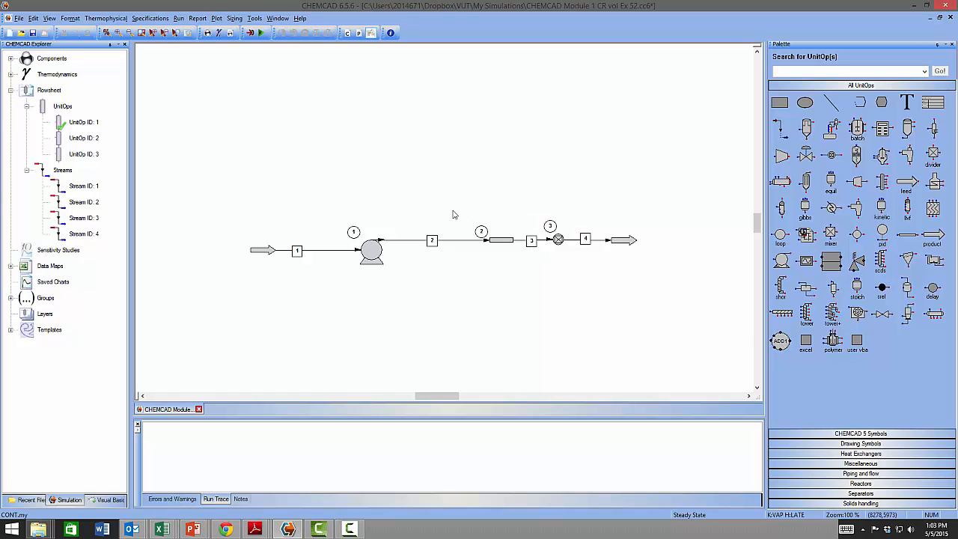
mouse_move(510, 248)
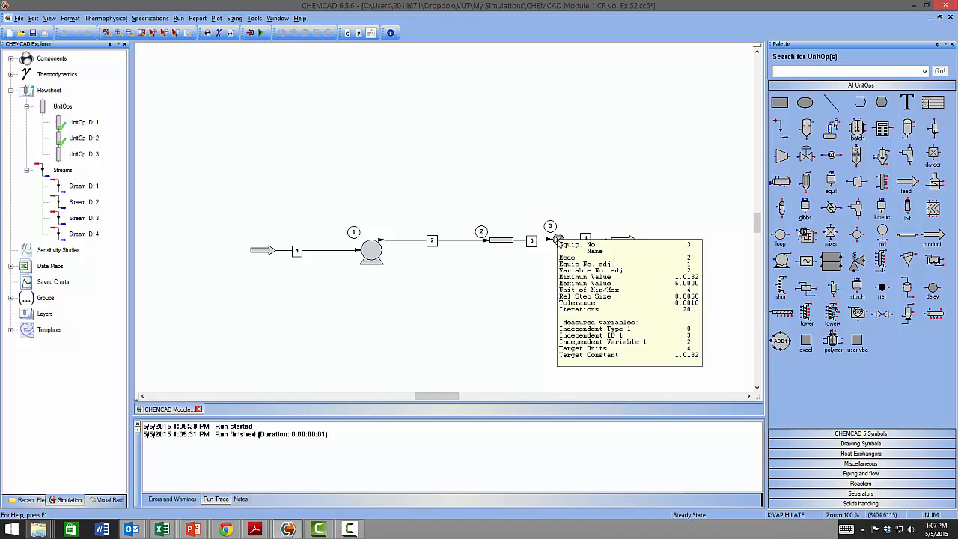
double_click(285, 252)
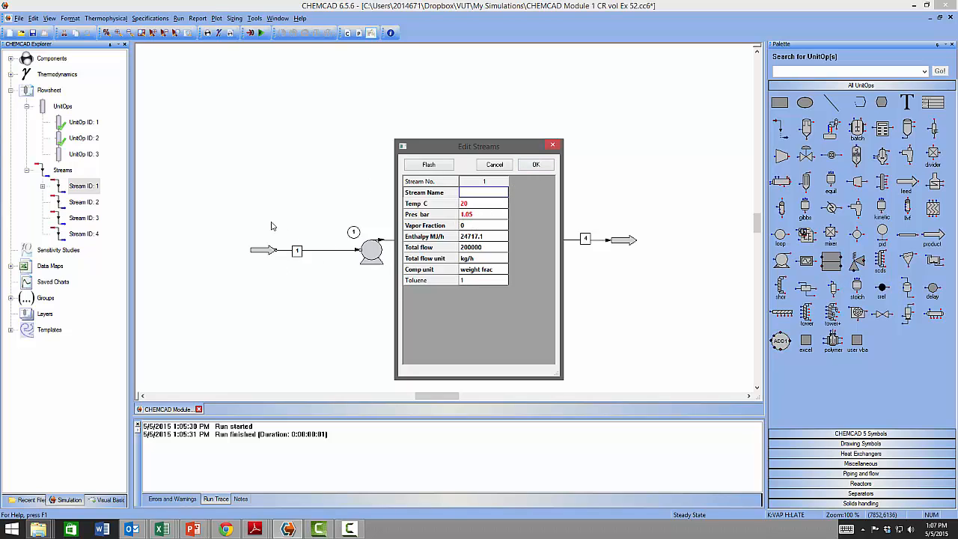
click(539, 165)
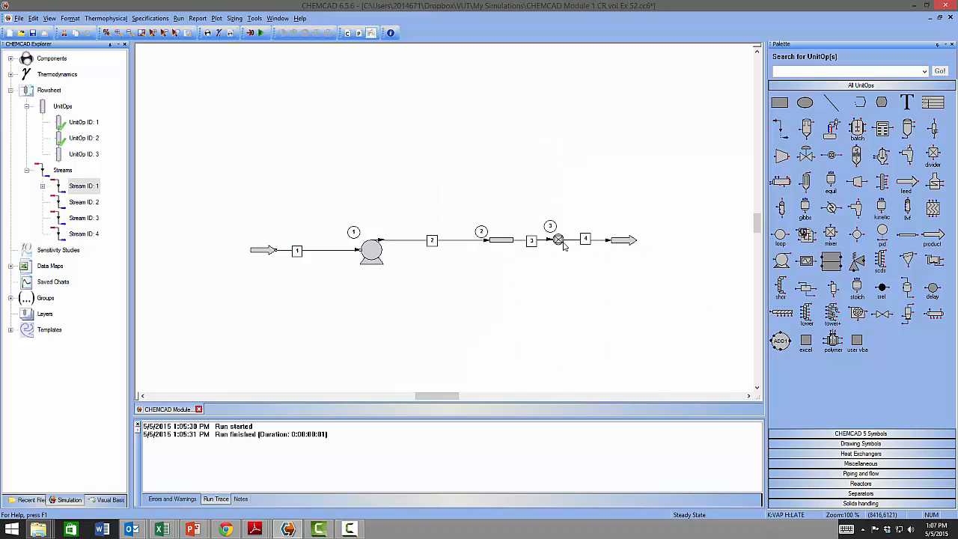
mouse_move(566, 246)
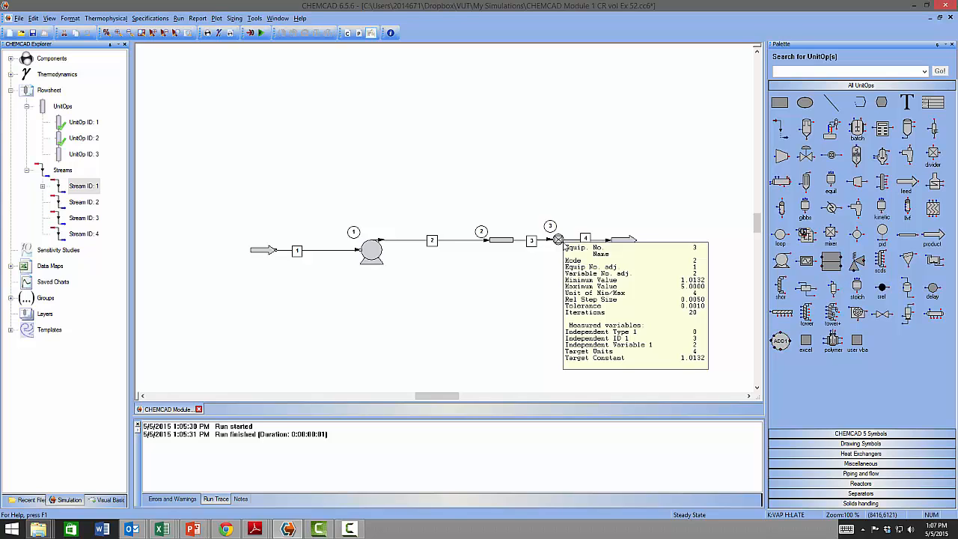
- Reopen the controller and change the target constant to 1.1, then confirm
click(560, 245)
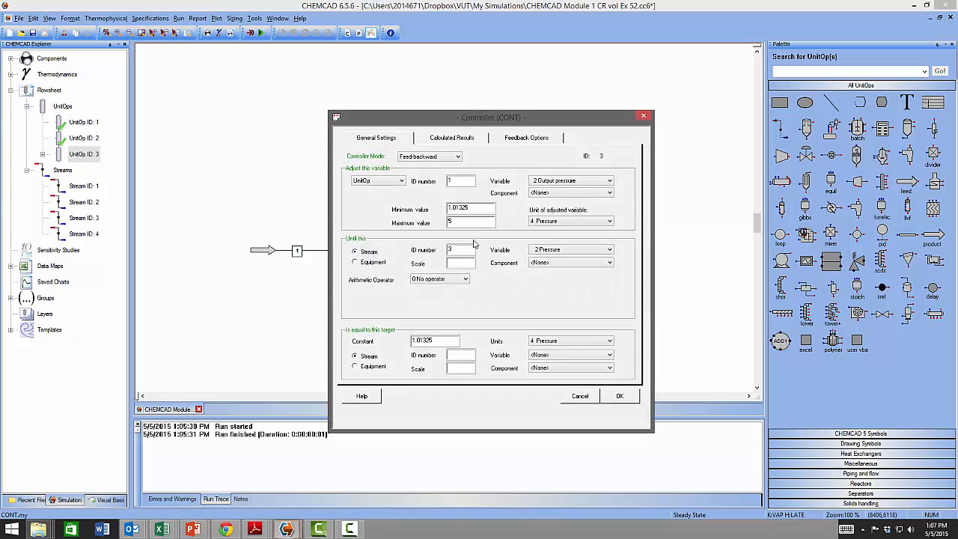
click(441, 340)
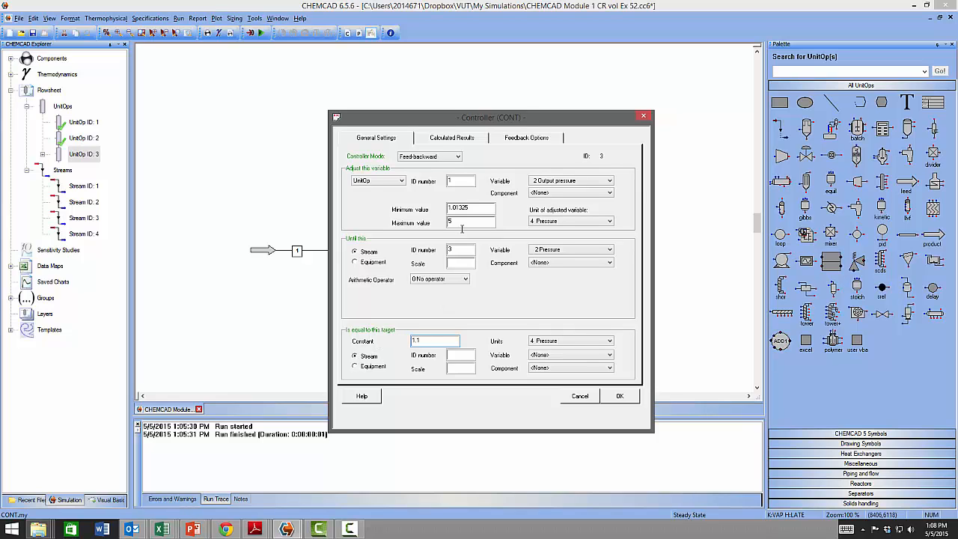
click(479, 209)
key(BackSpace)
click(620, 397)
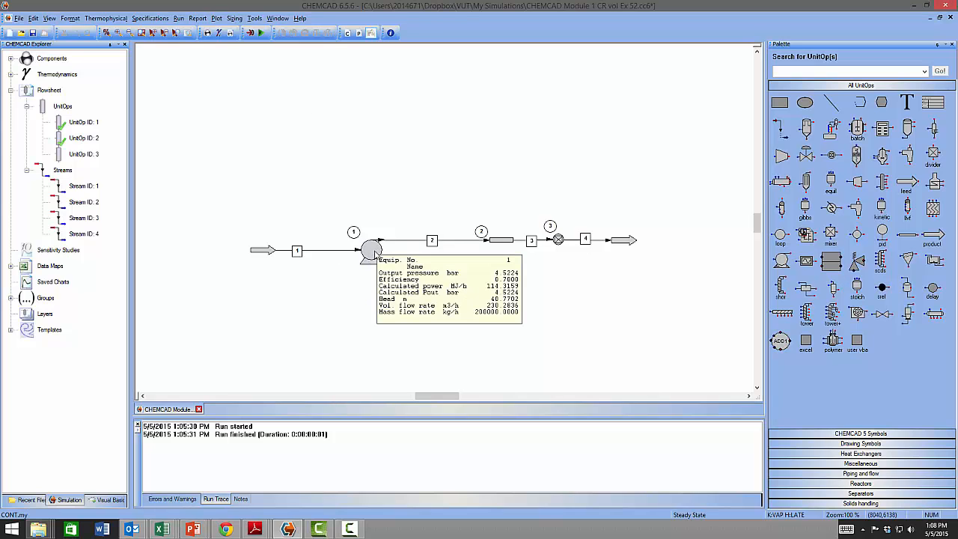
- Run the pump, the pipe and the valve unit operations individually, one after another
right_click(375, 253)
click(415, 260)
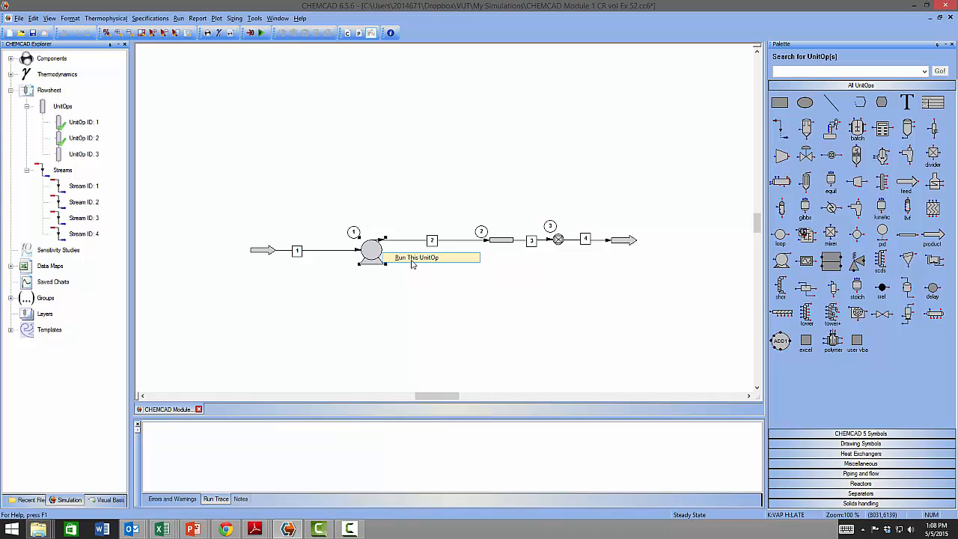
click(502, 243)
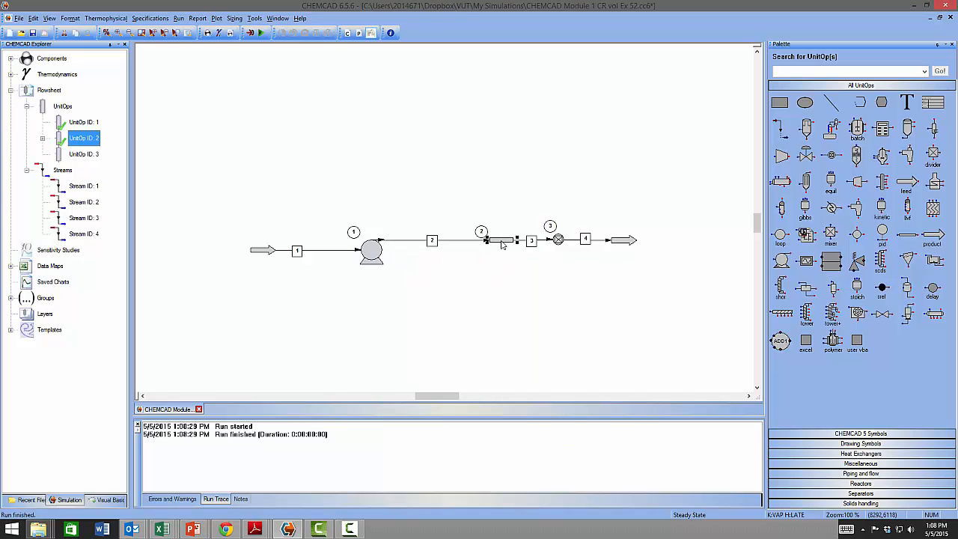
right_click(512, 241)
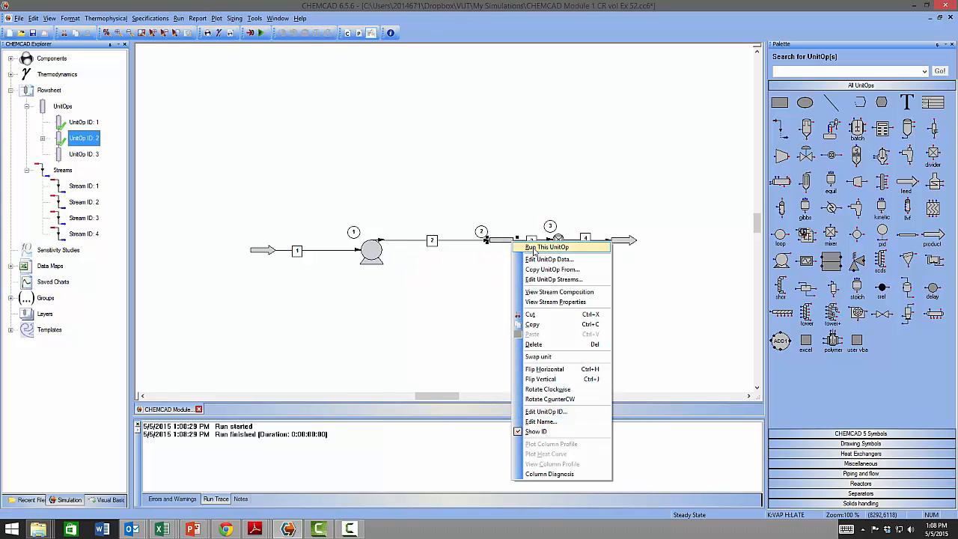
click(534, 248)
click(560, 241)
right_click(561, 243)
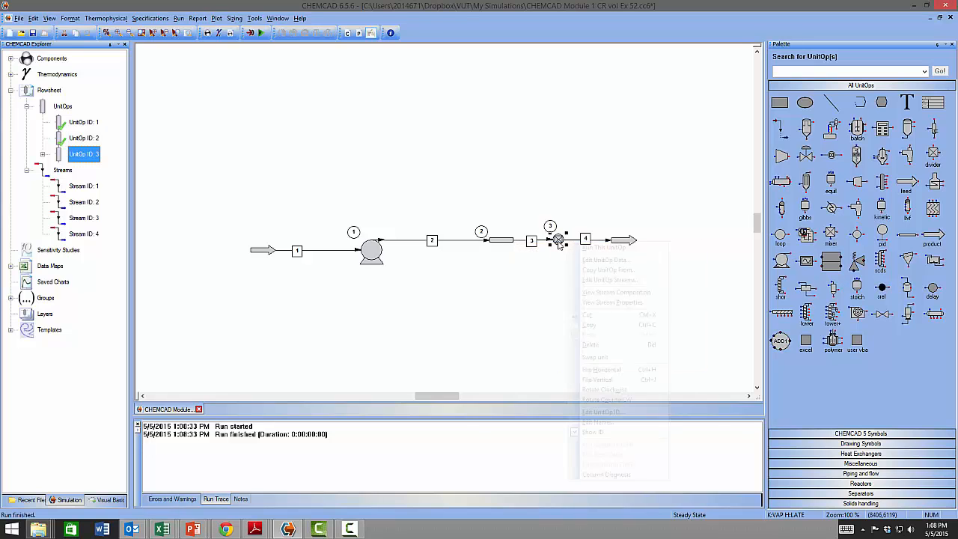
click(599, 248)
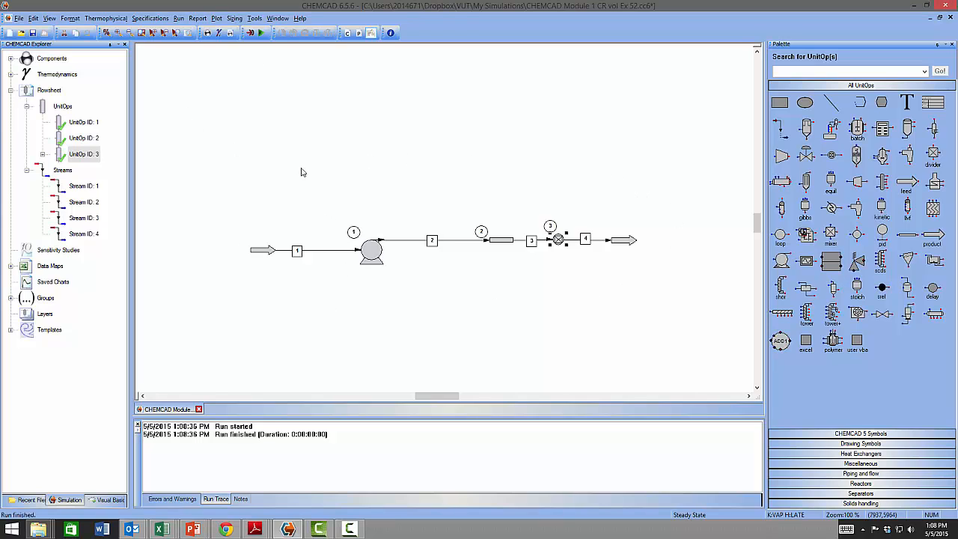
- Run the whole flowsheet and open stream 4's properties to check its conditions
click(260, 36)
double_click(603, 241)
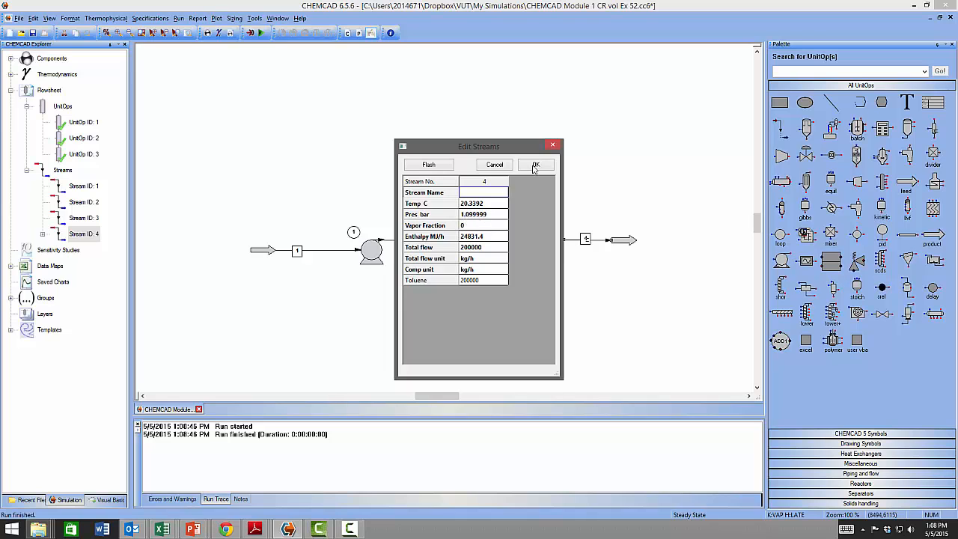
click(553, 146)
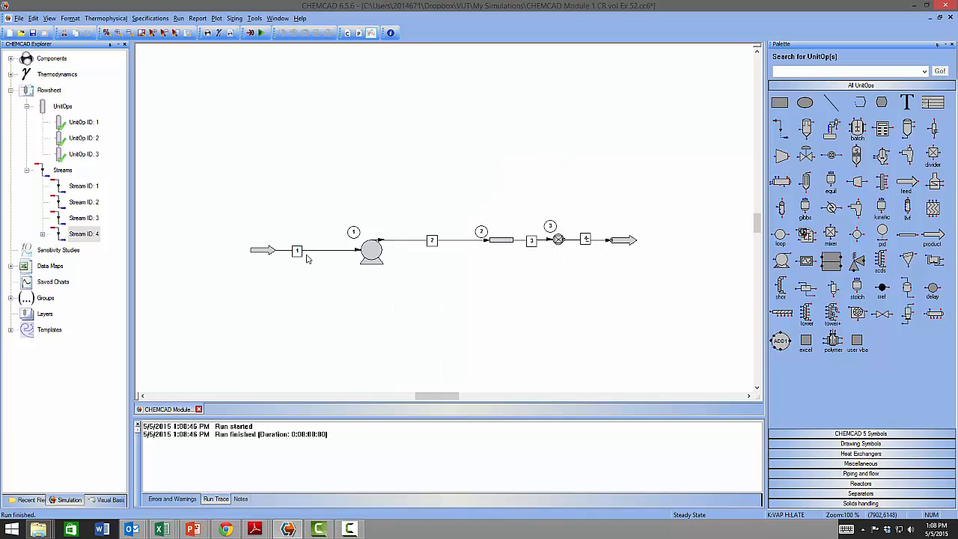
- Examine the pump's calculated power converted into other units, then the pipe's results summary
double_click(371, 251)
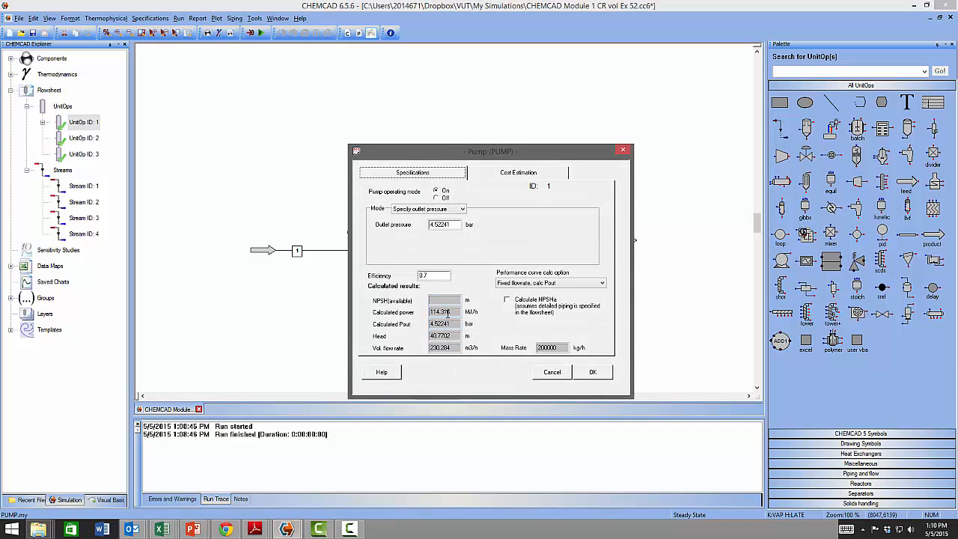
click(443, 312)
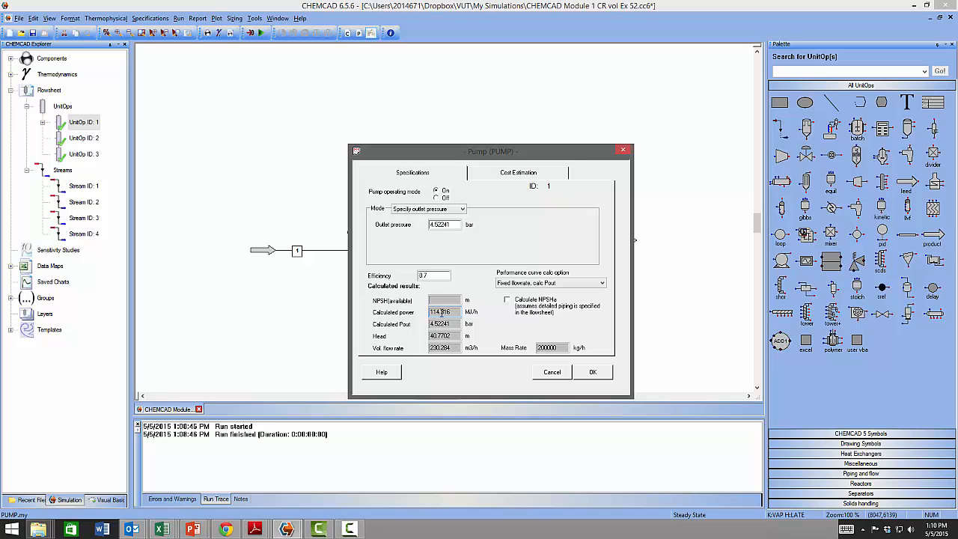
right_click(443, 312)
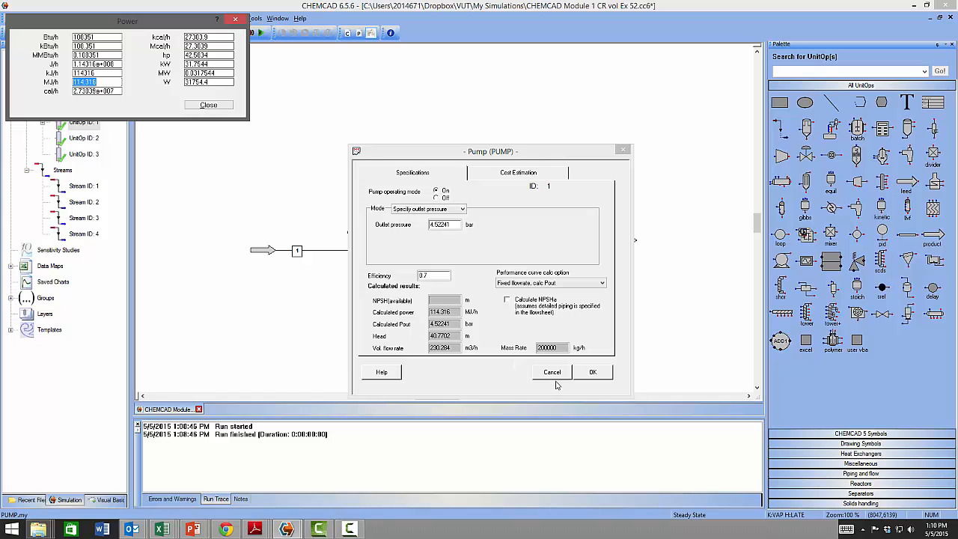
click(208, 106)
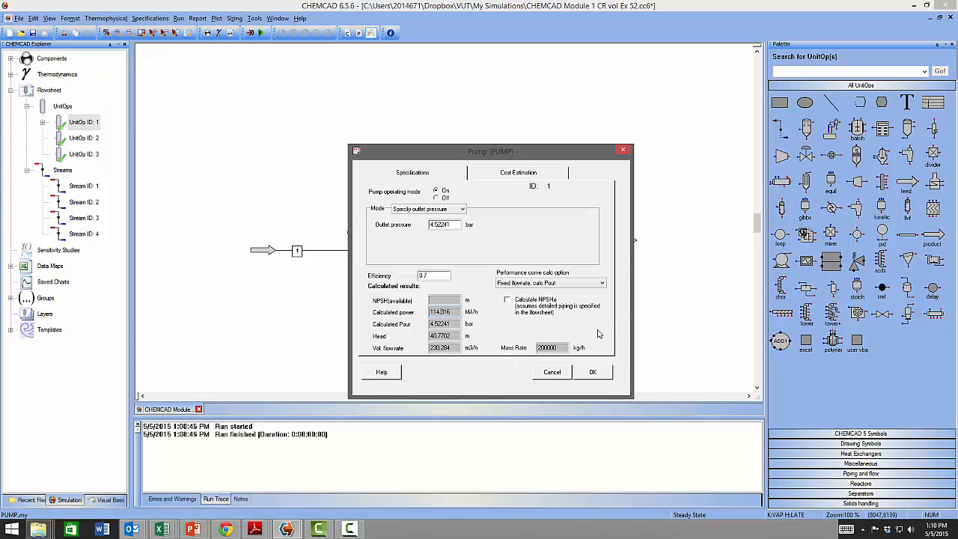
click(600, 377)
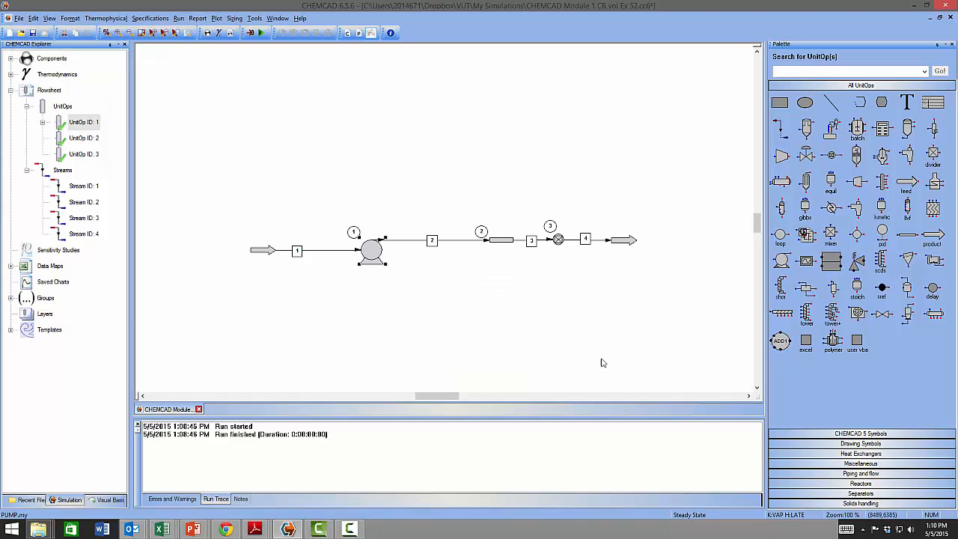
click(552, 307)
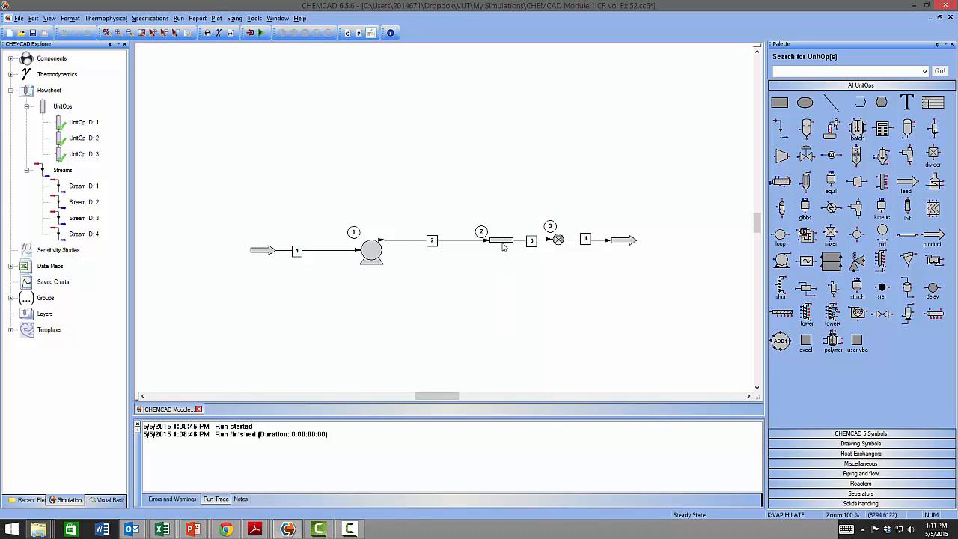
mouse_move(502, 245)
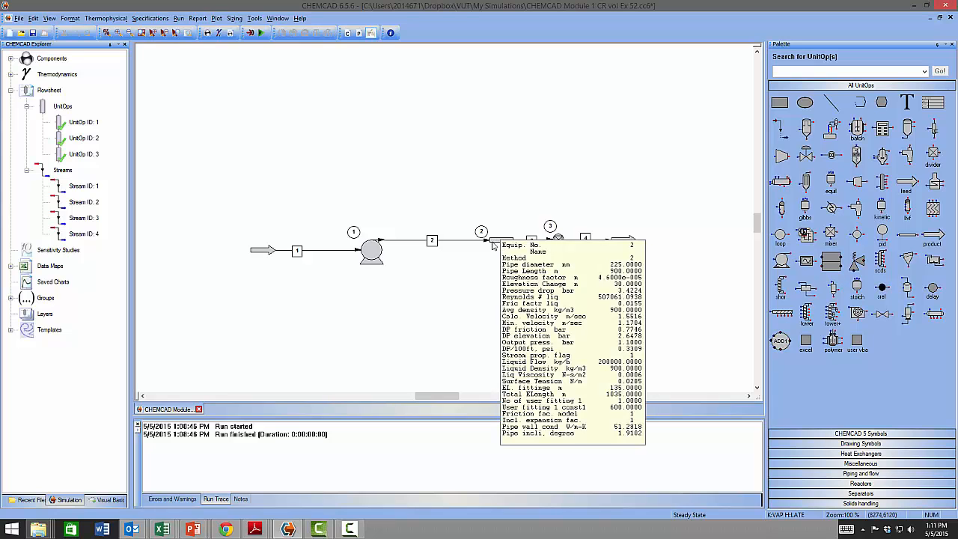